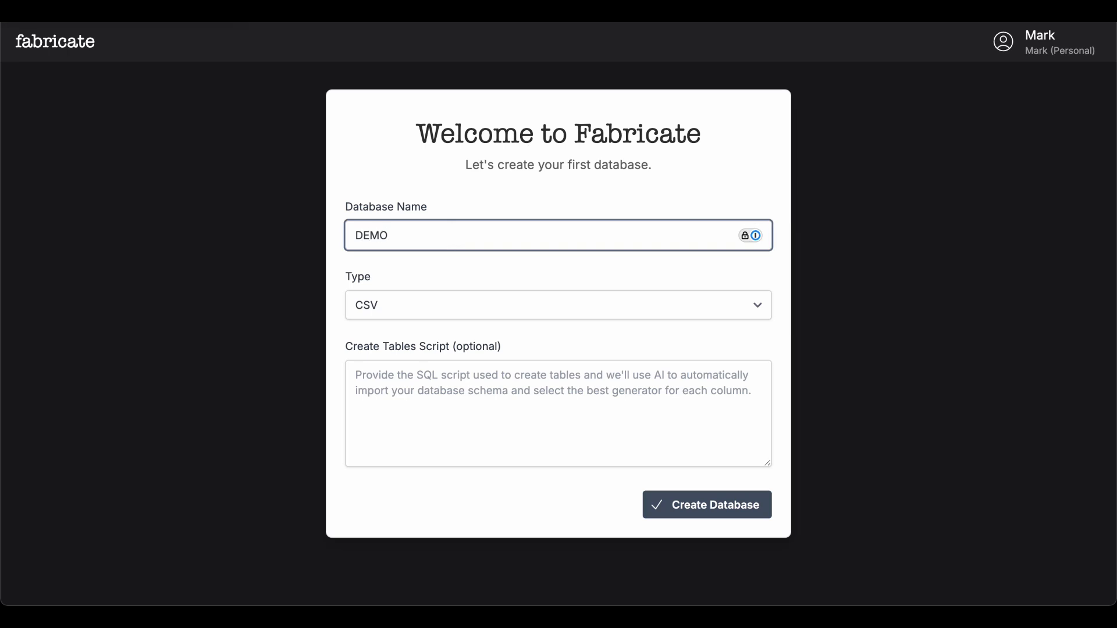
Create the new database named DEMO with the CSV type
click(457, 310)
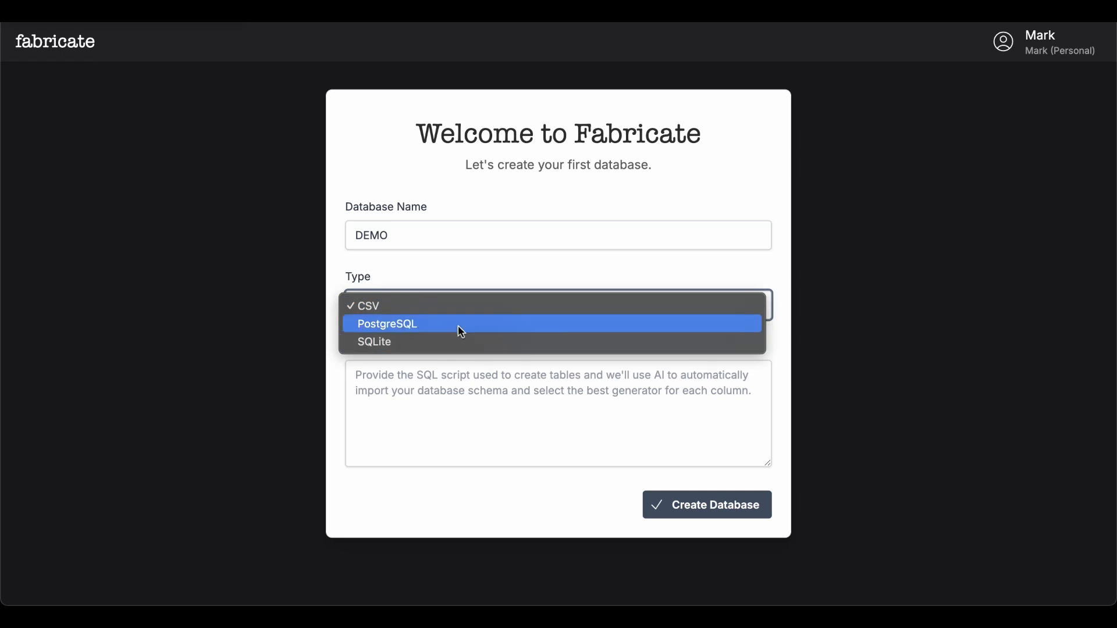
click(477, 280)
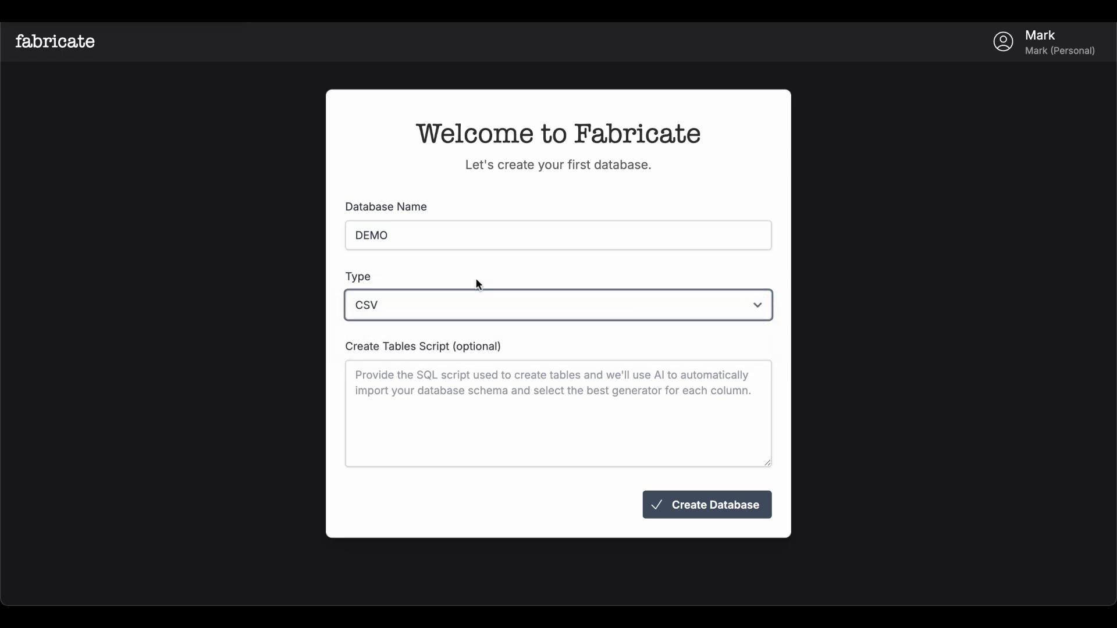
click(470, 402)
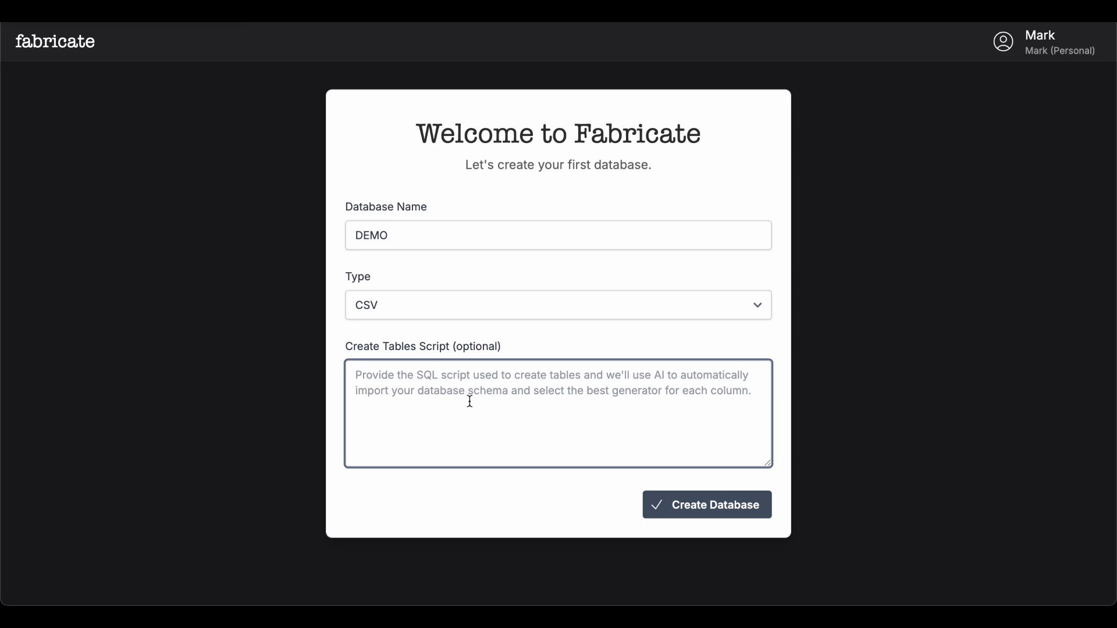
click(686, 513)
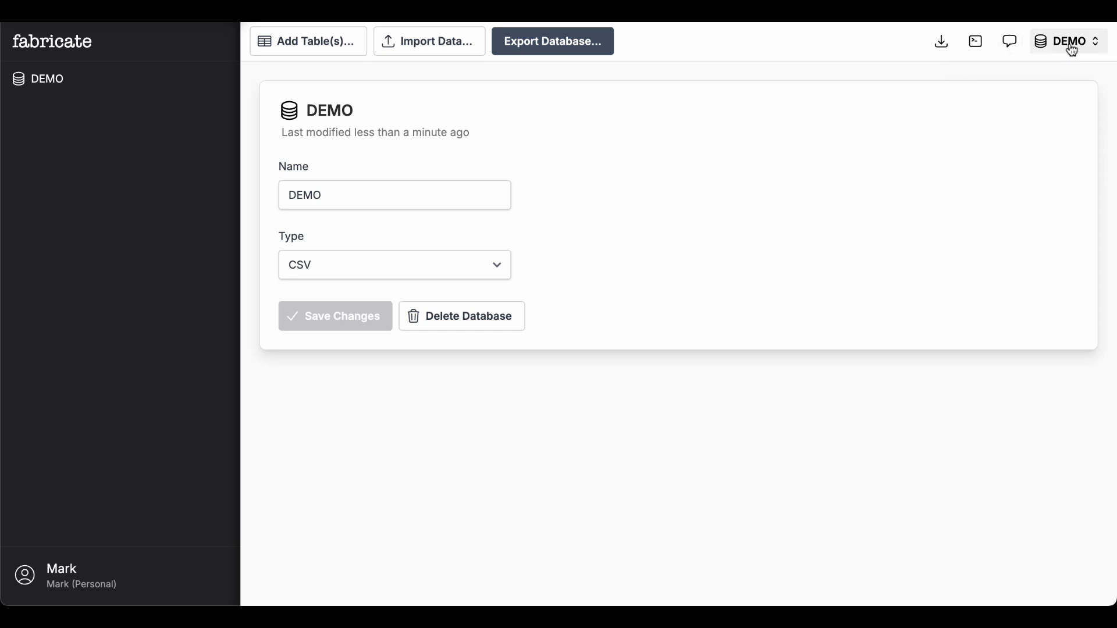
Add a new table named events to the database
click(327, 53)
text(events)
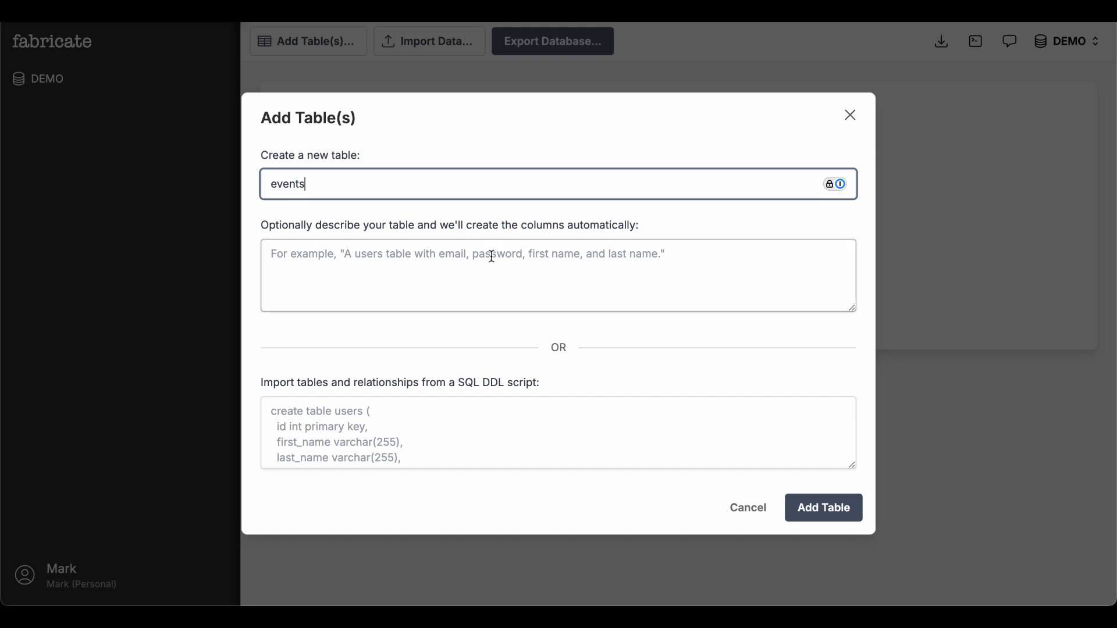
click(812, 507)
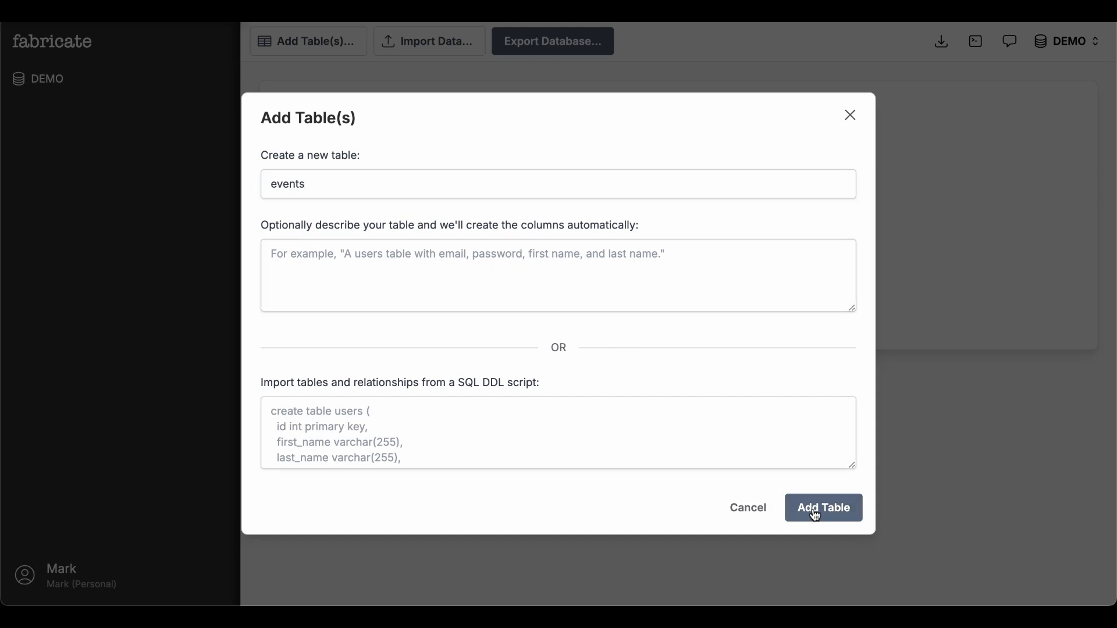
click(678, 368)
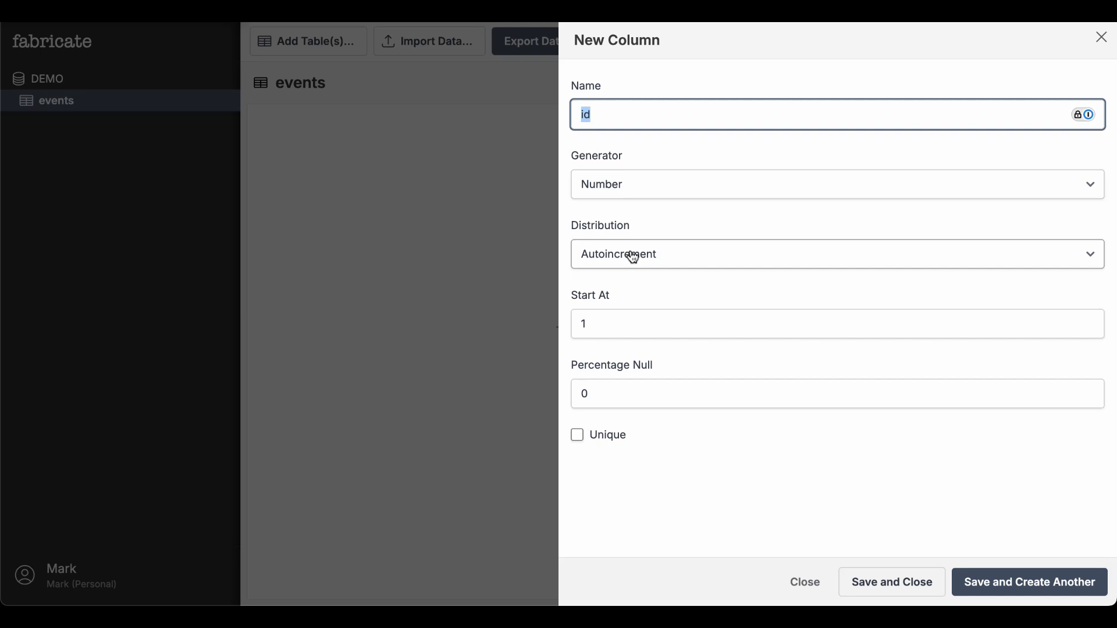
Save the default id column with the Number generator and Autoincrement distribution
click(628, 190)
scroll(629, 190, up, 4)
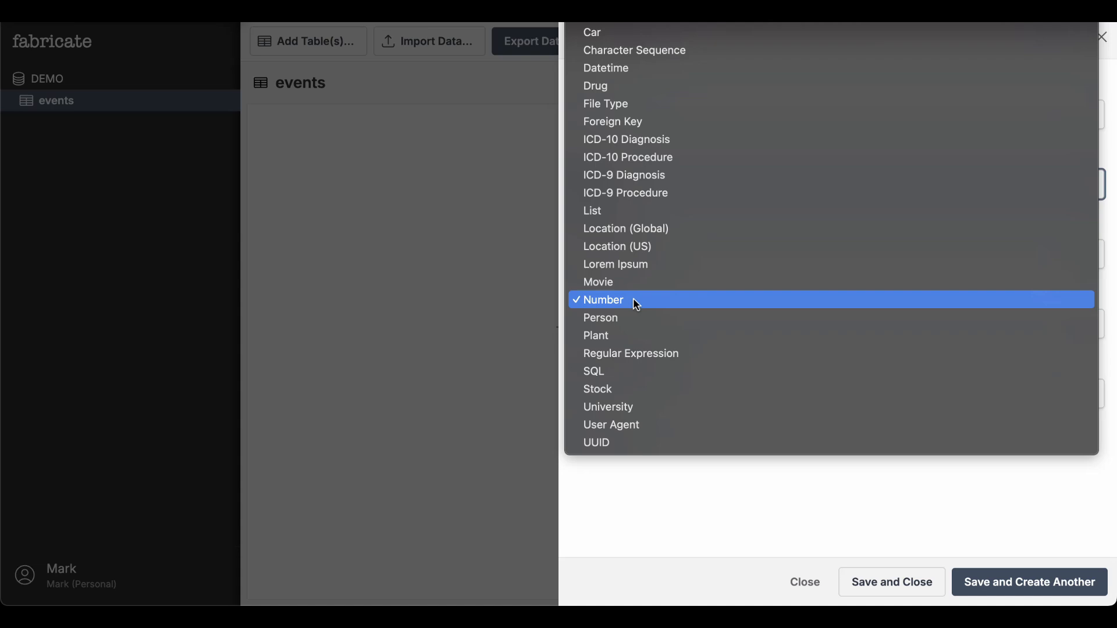
click(759, 497)
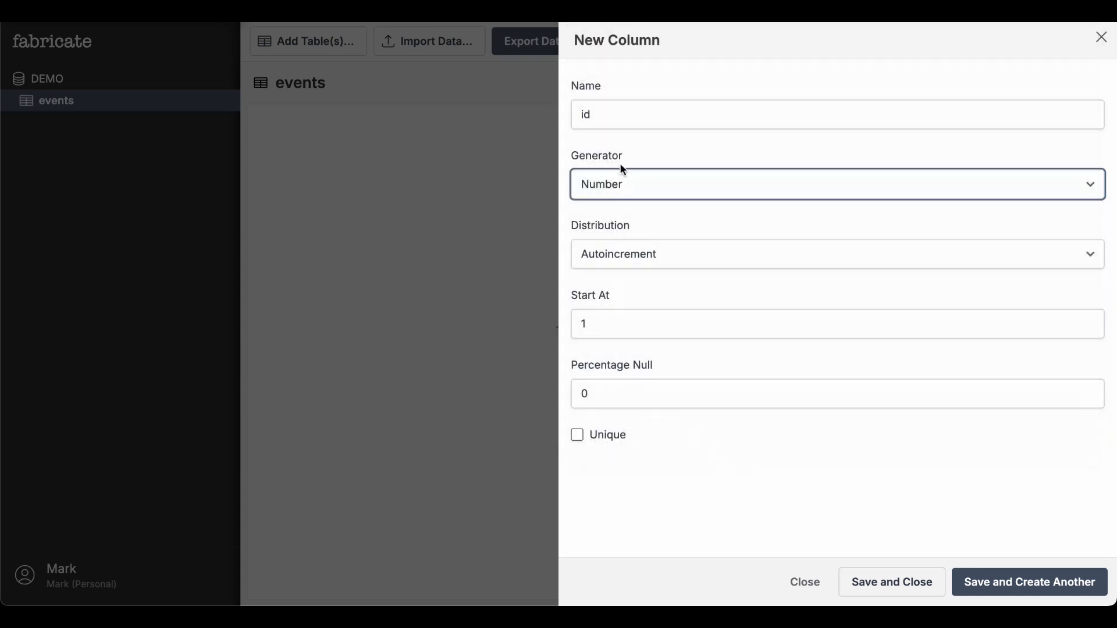
click(916, 587)
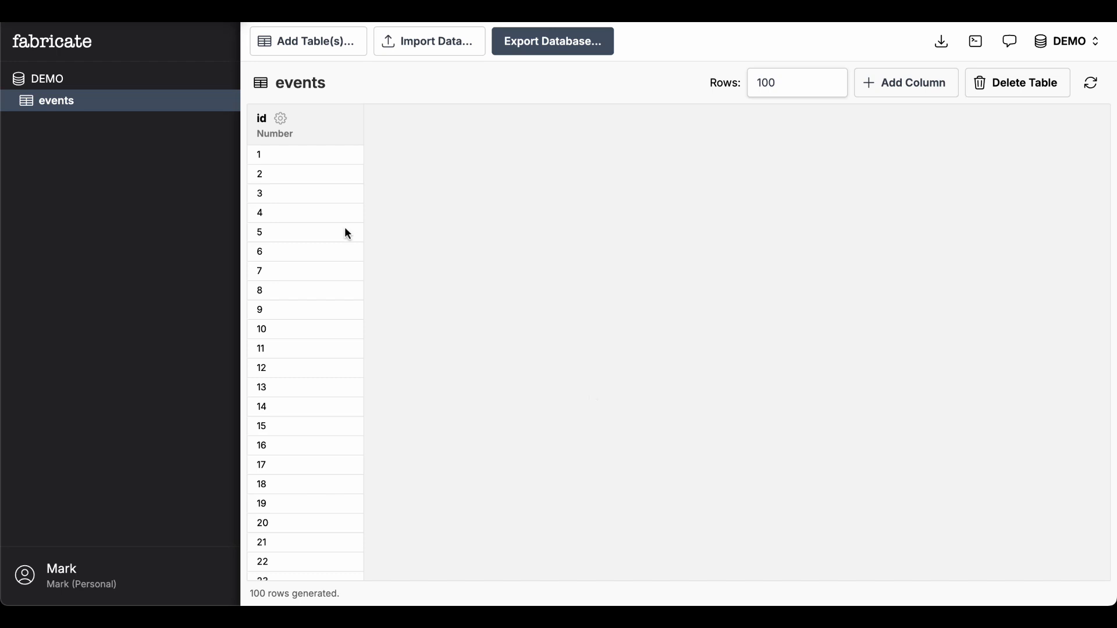
Set the events table's row count to 50
scroll(294, 201, down, 20)
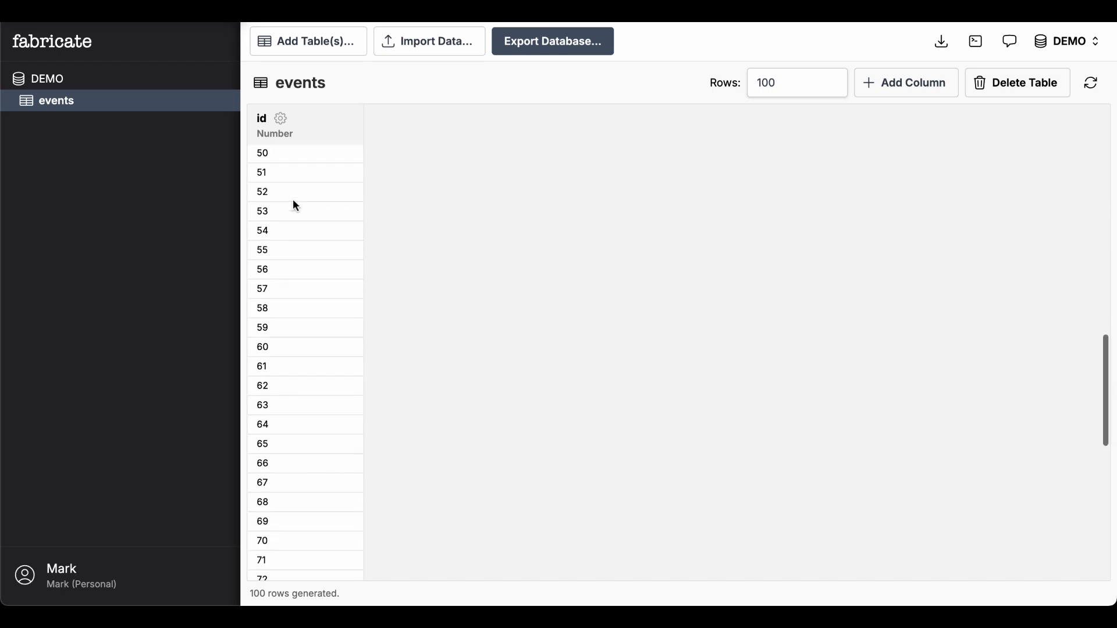
scroll(295, 204, up, 20)
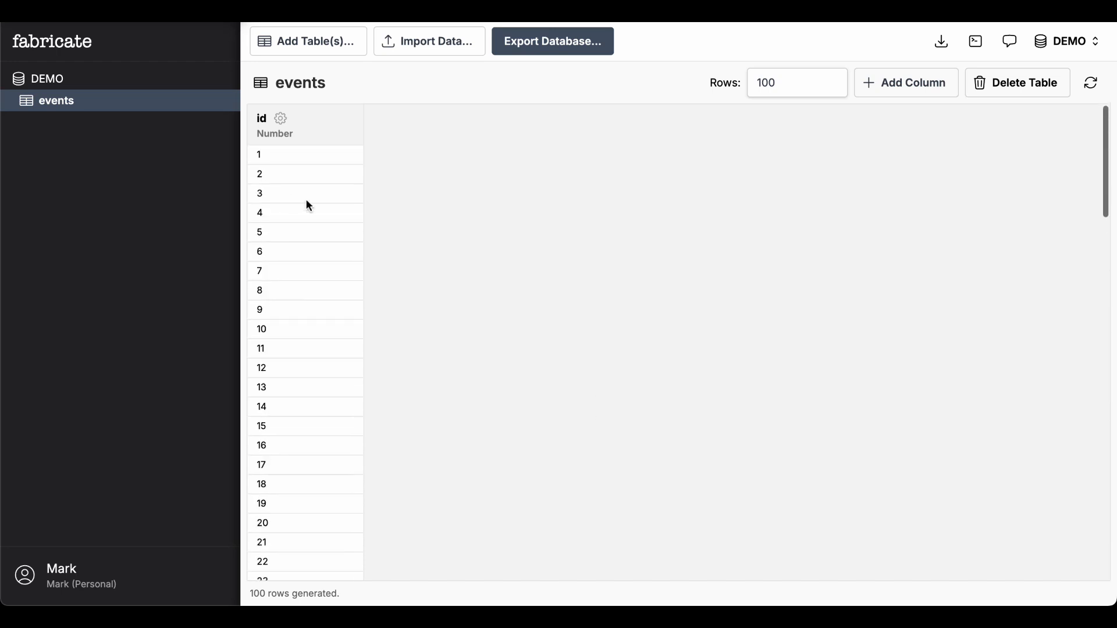
click(796, 85)
double_click(797, 85)
text(50)
key(Return)
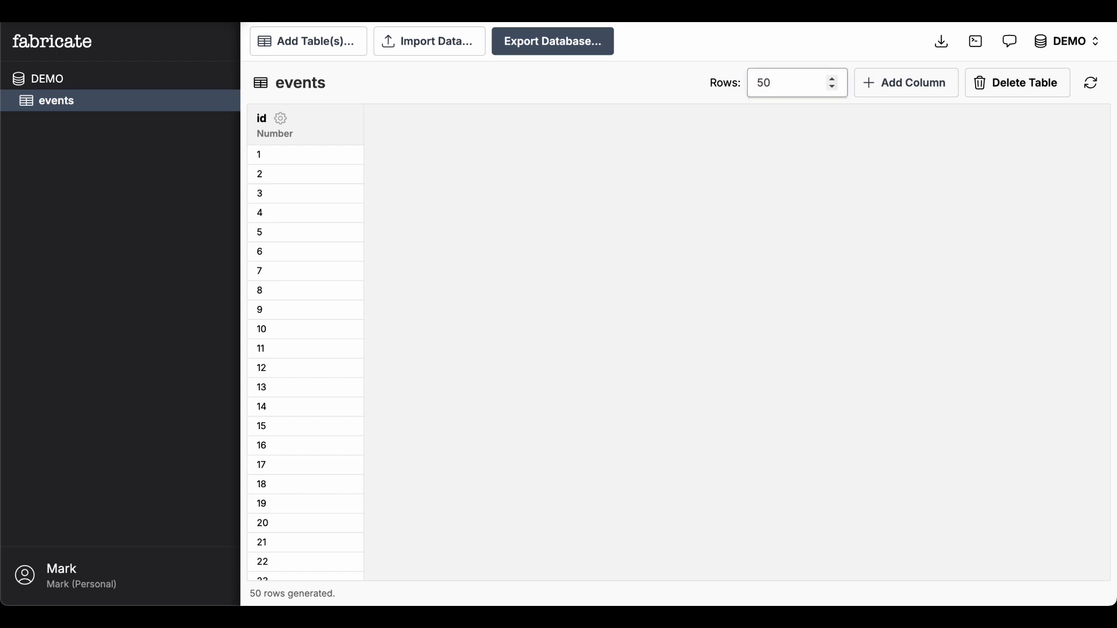
scroll(637, 375, down, 10)
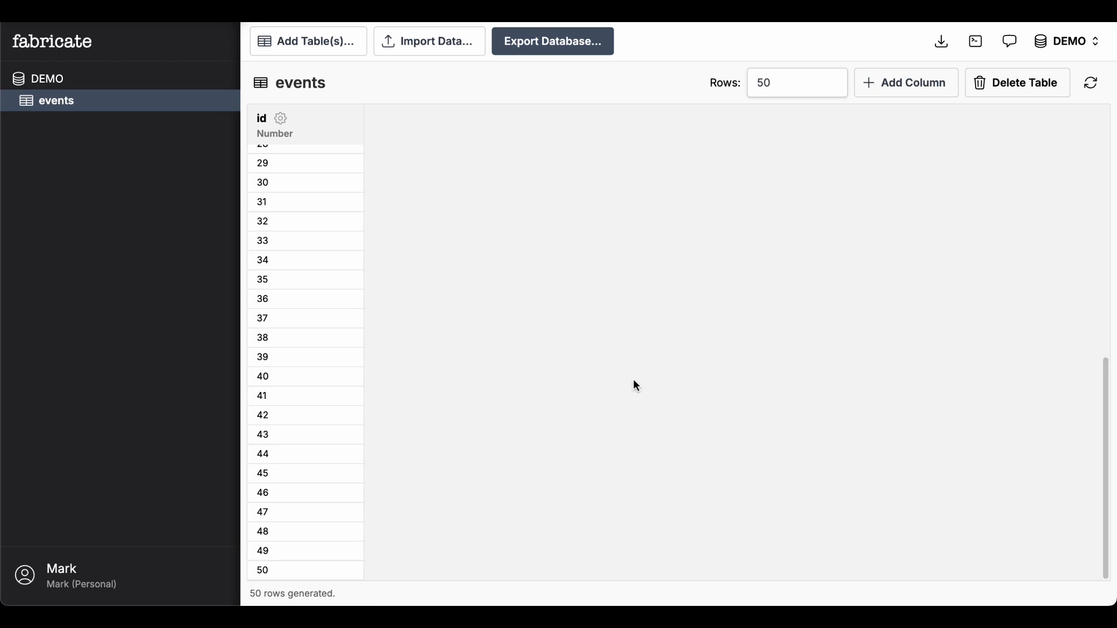
scroll(634, 381, up, 10)
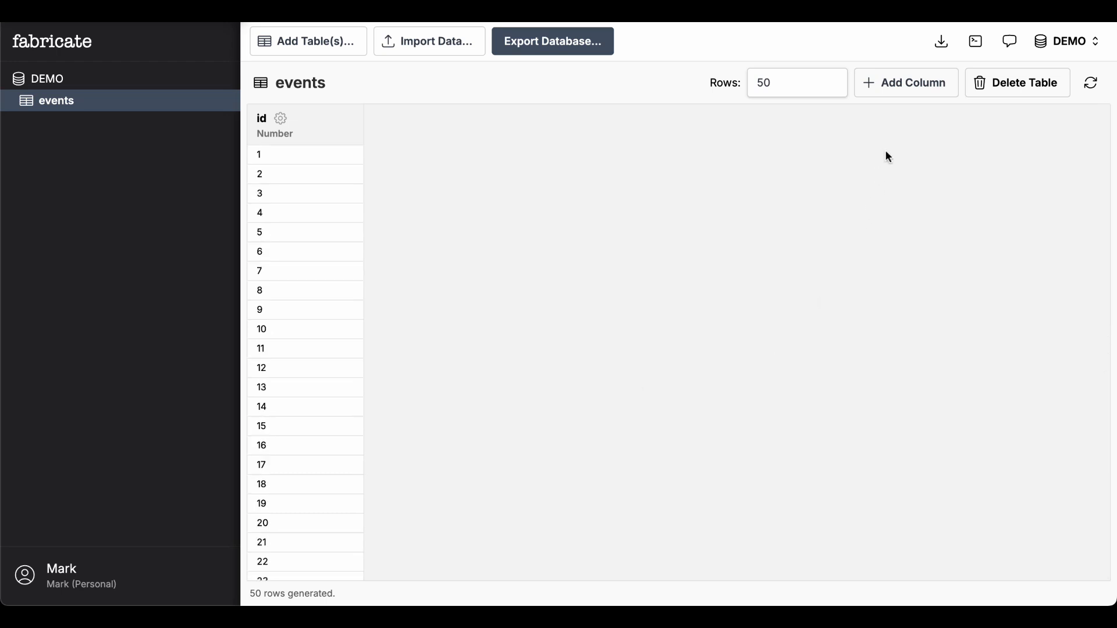
Add a new column named name and set its generator to List
click(916, 86)
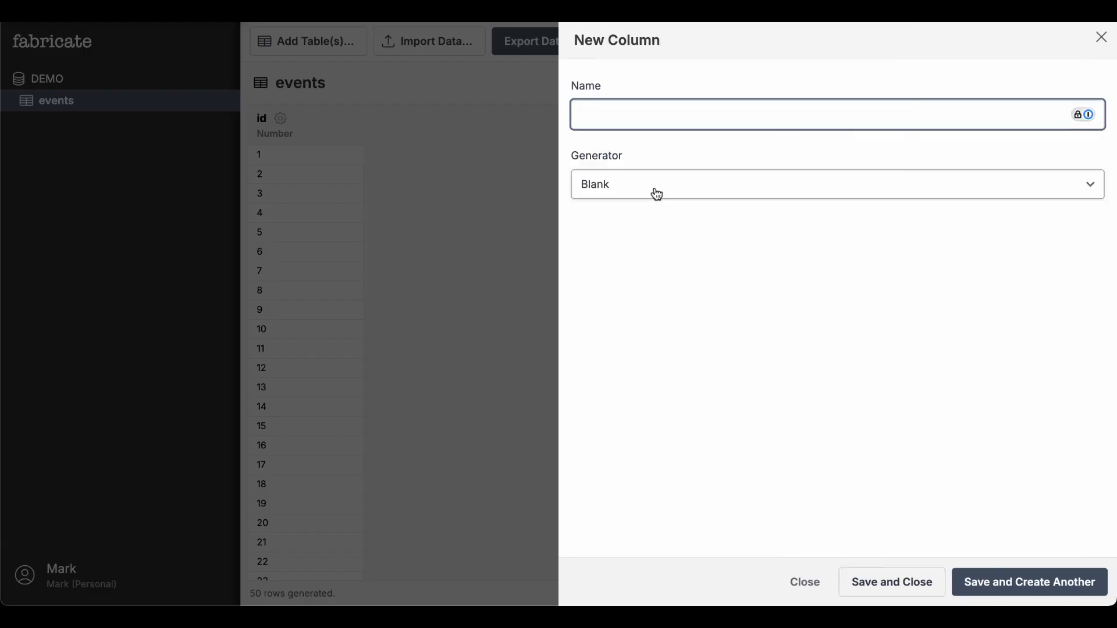
text(name)
click(663, 189)
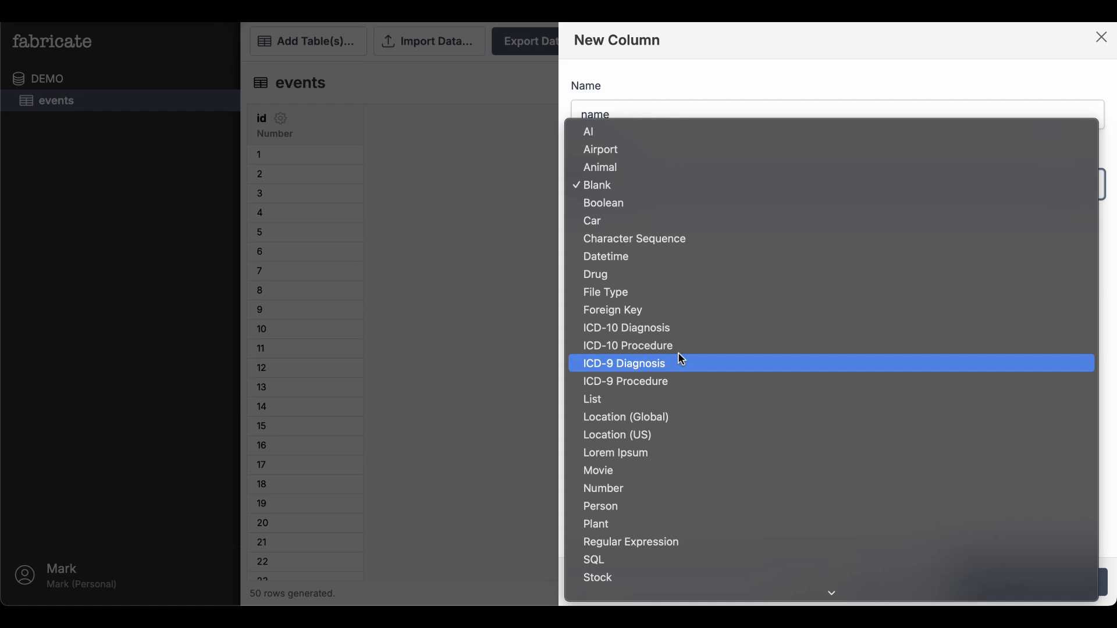
click(678, 405)
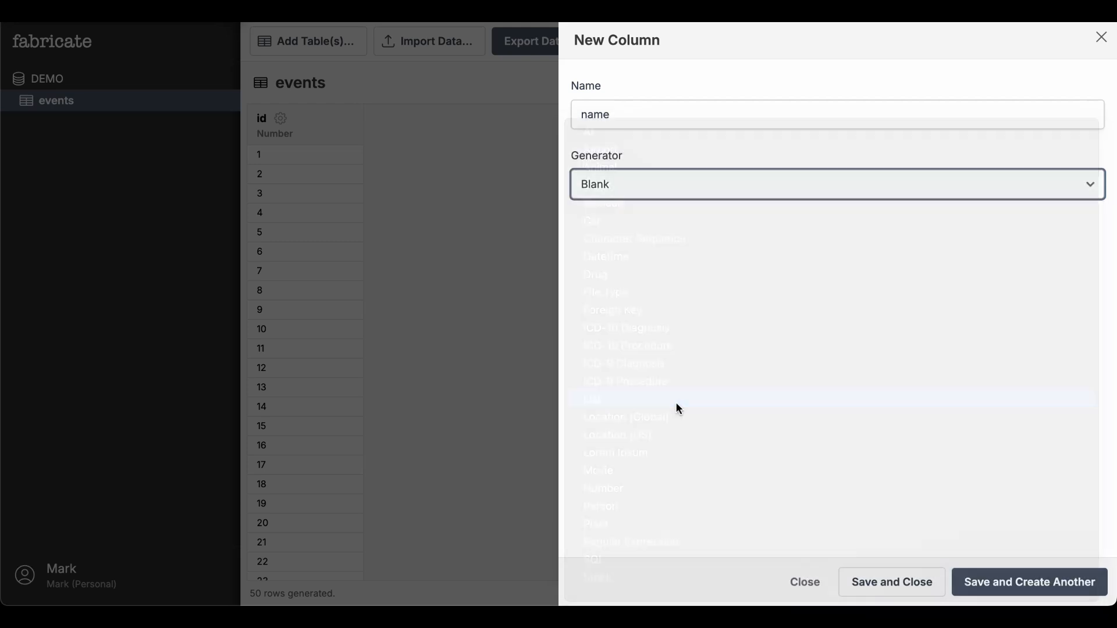
click(692, 369)
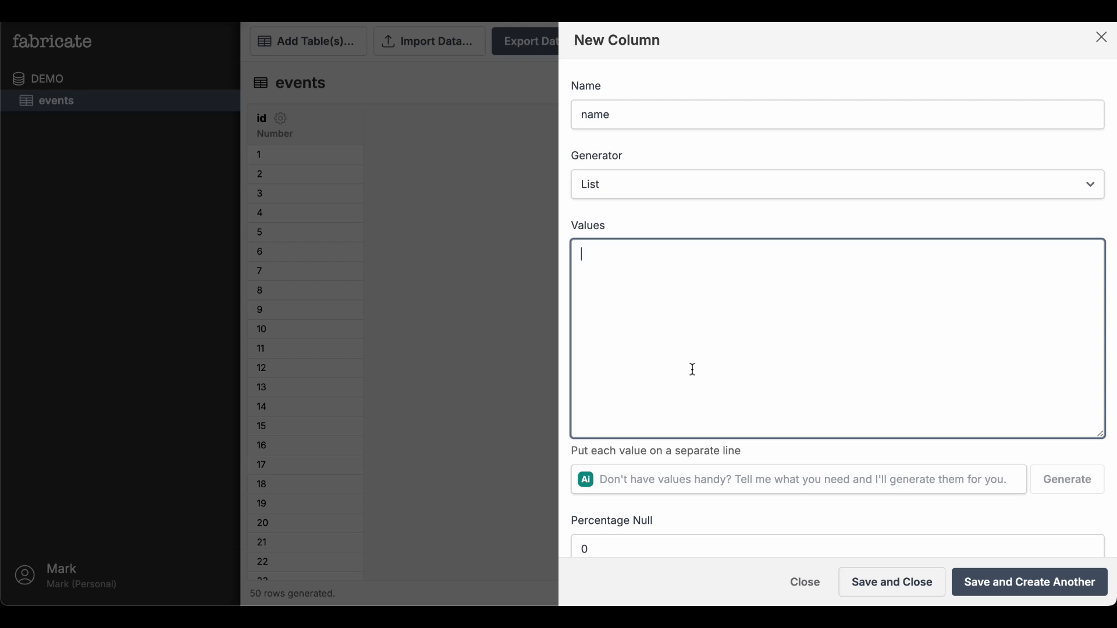
Generate the list values with the AI prompt "20 corporate event names" and save the column
click(712, 474)
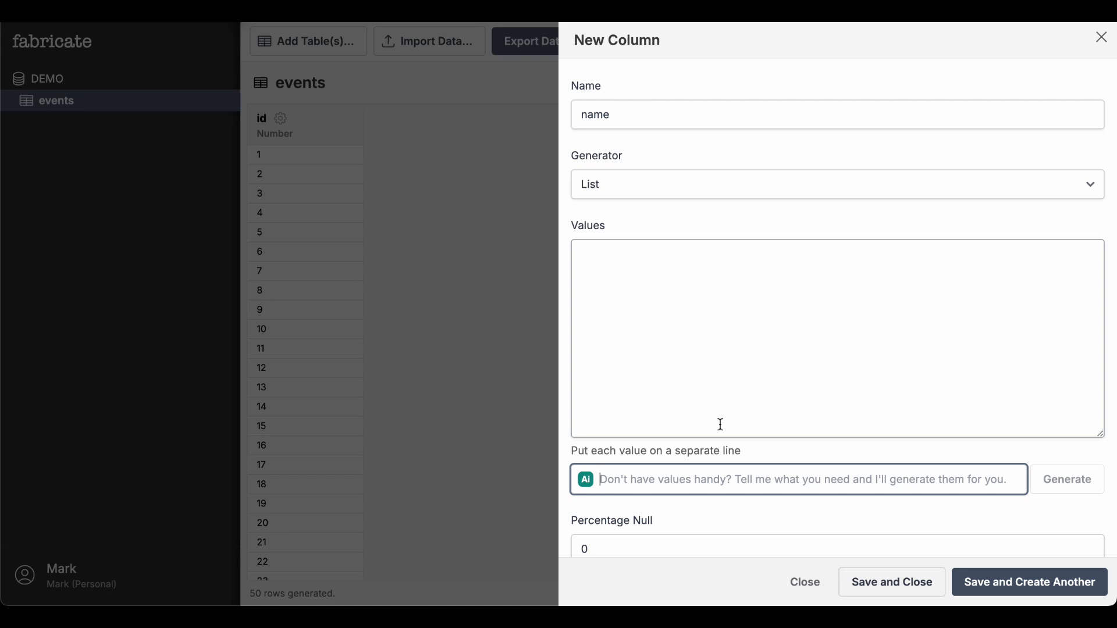
text(20 corporate event names)
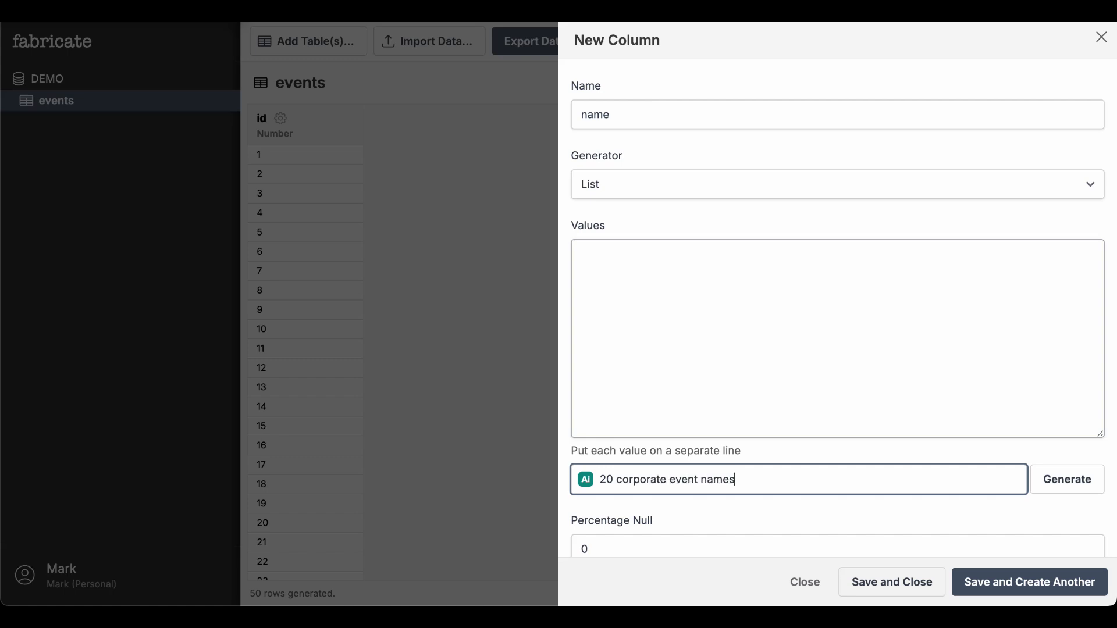
click(1065, 485)
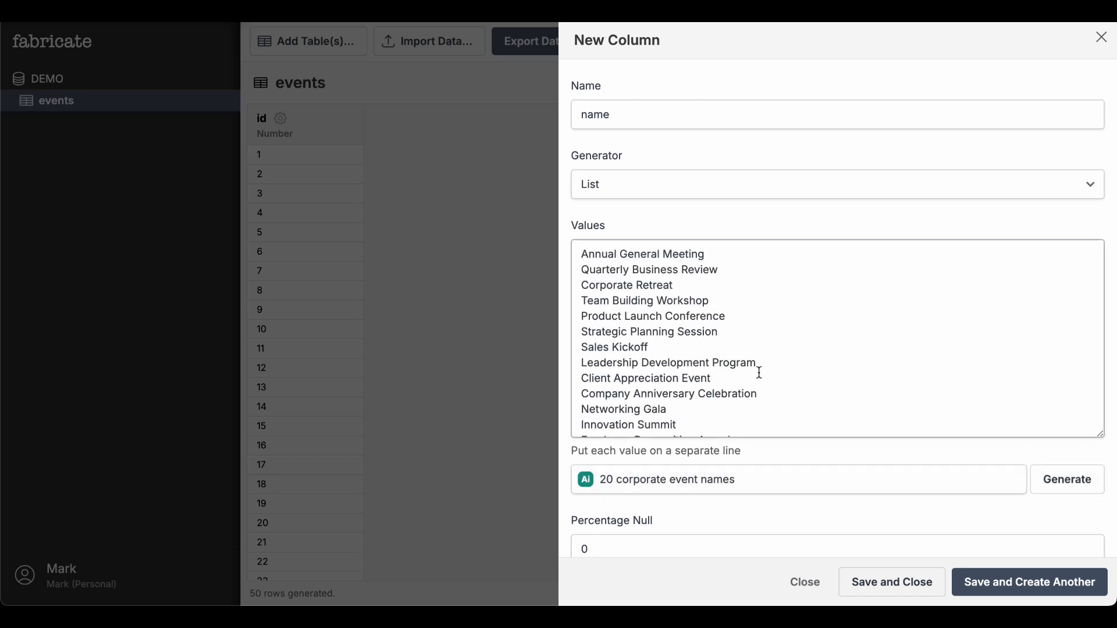
click(902, 591)
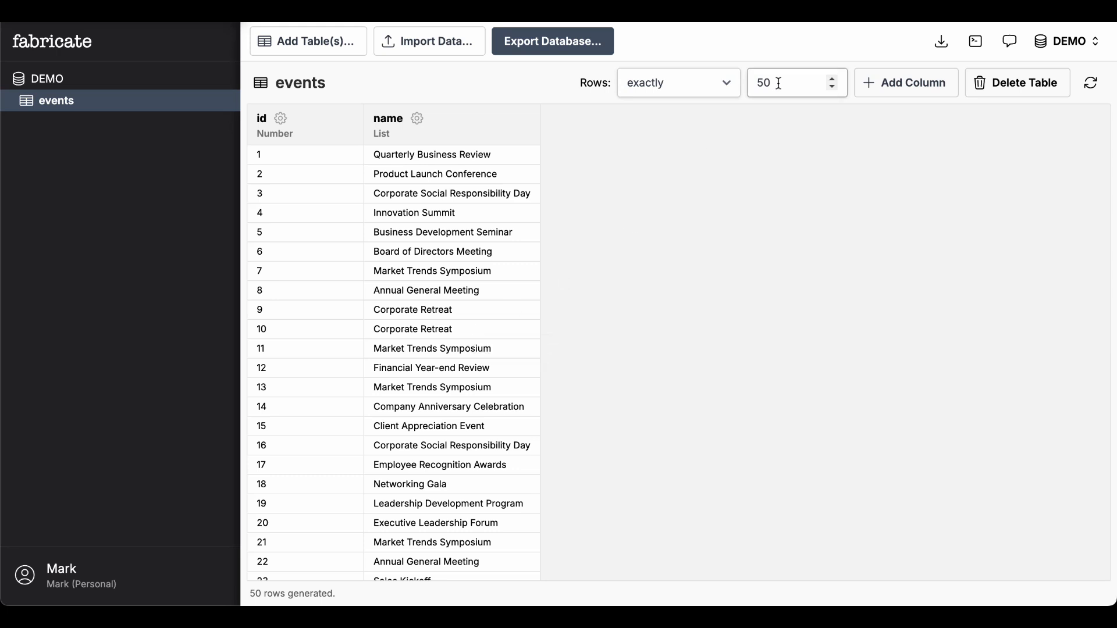
Set the table's rows to the unique values of the name column
scroll(369, 382, down, 10)
scroll(373, 384, up, 10)
click(663, 87)
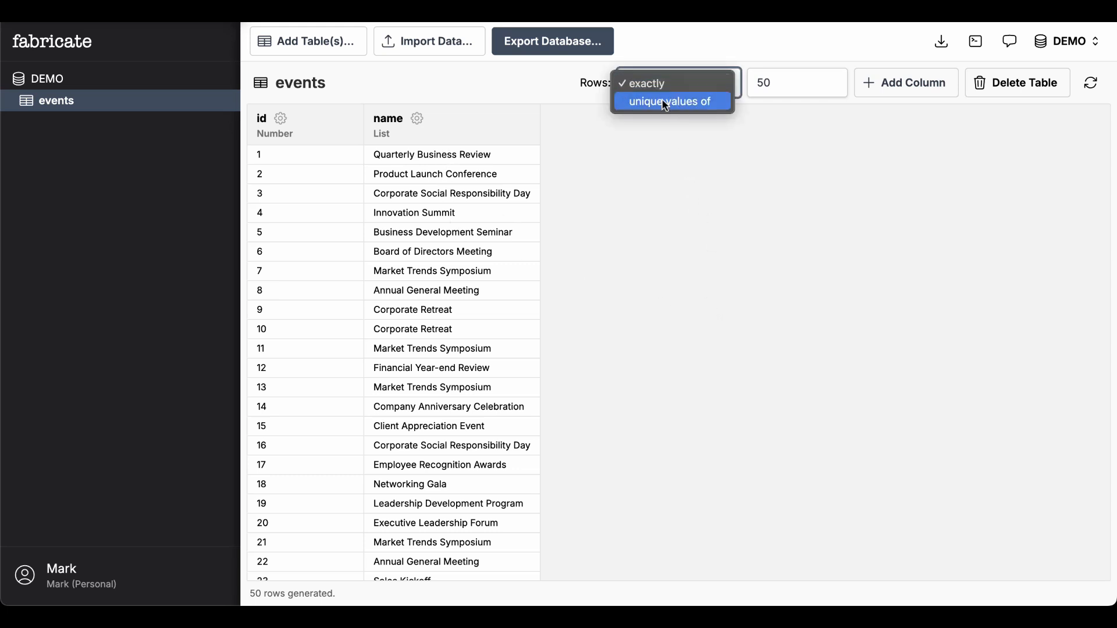
click(664, 103)
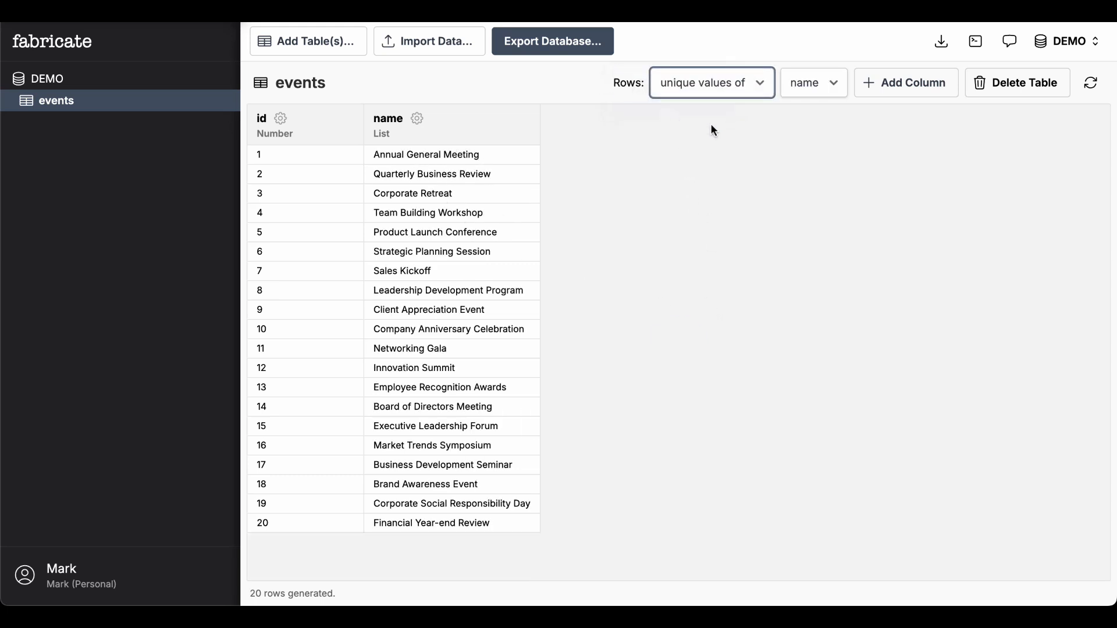
click(618, 194)
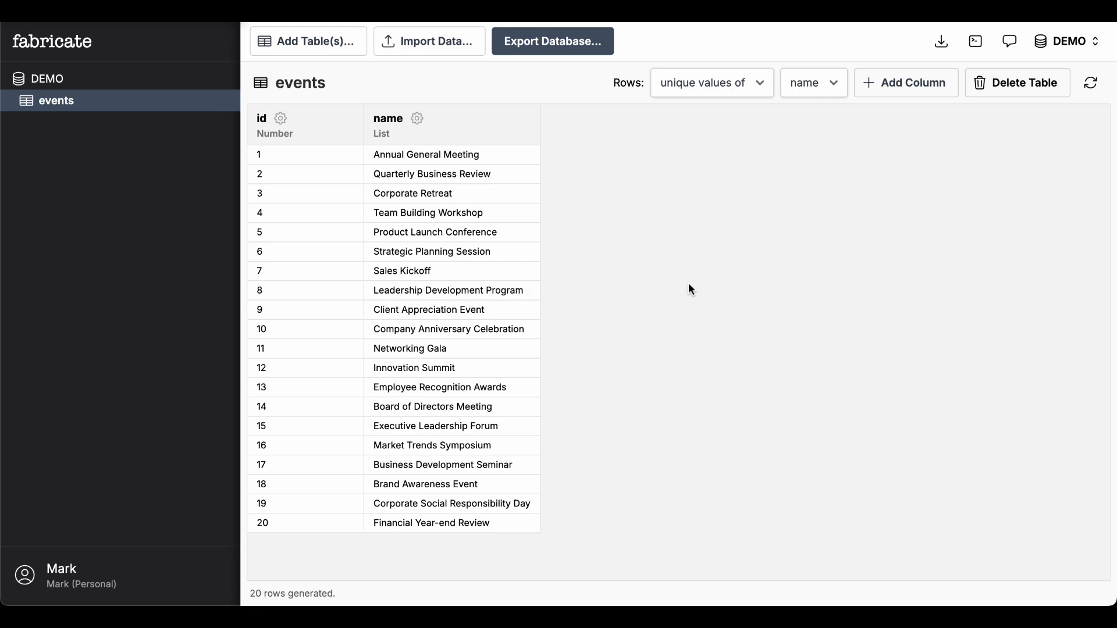
Add a start_date column using the Datetime generator with its default range
click(920, 90)
text(start_date)
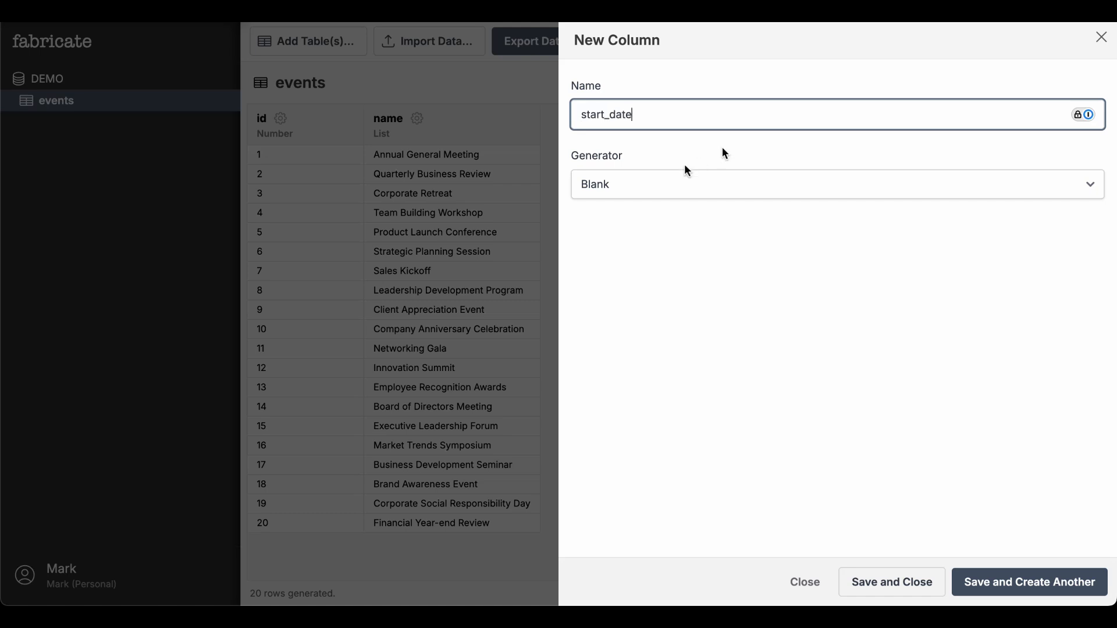
click(633, 186)
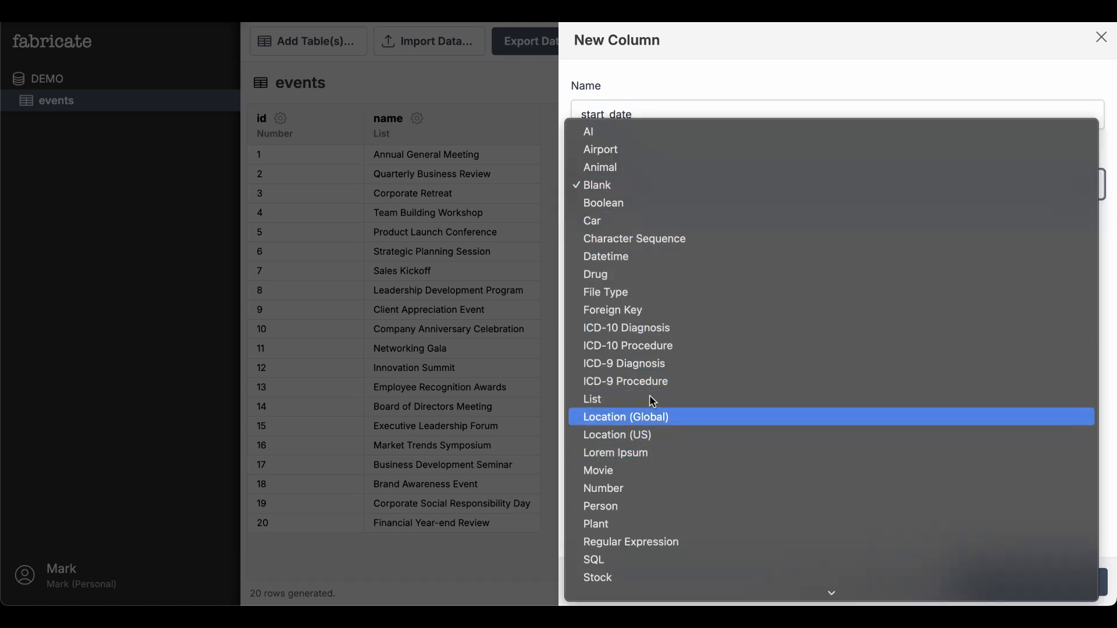
click(636, 257)
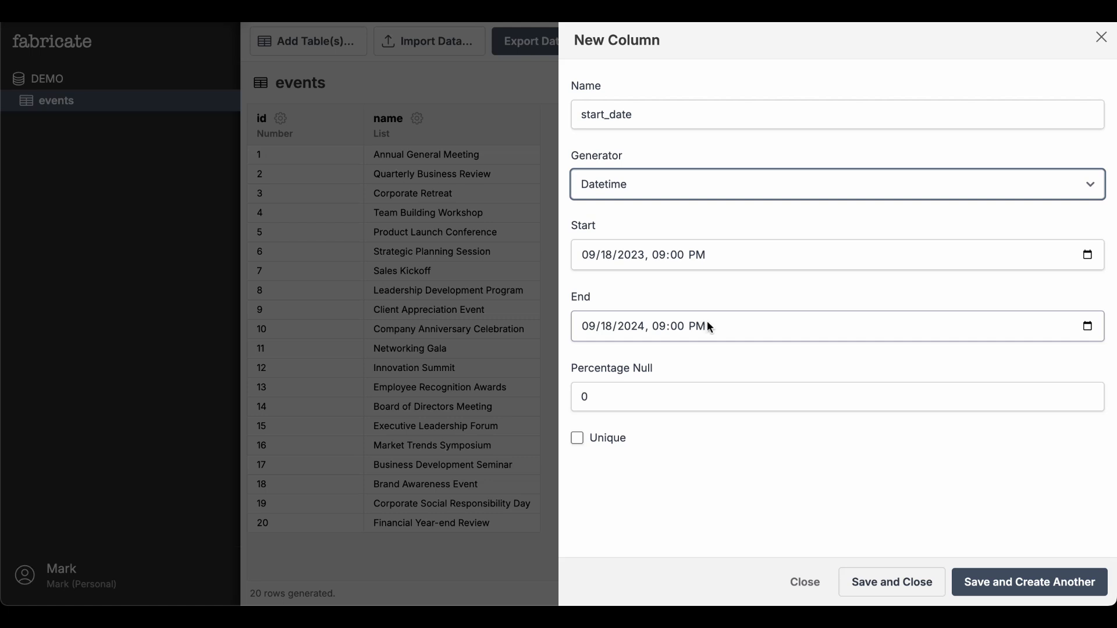
click(926, 591)
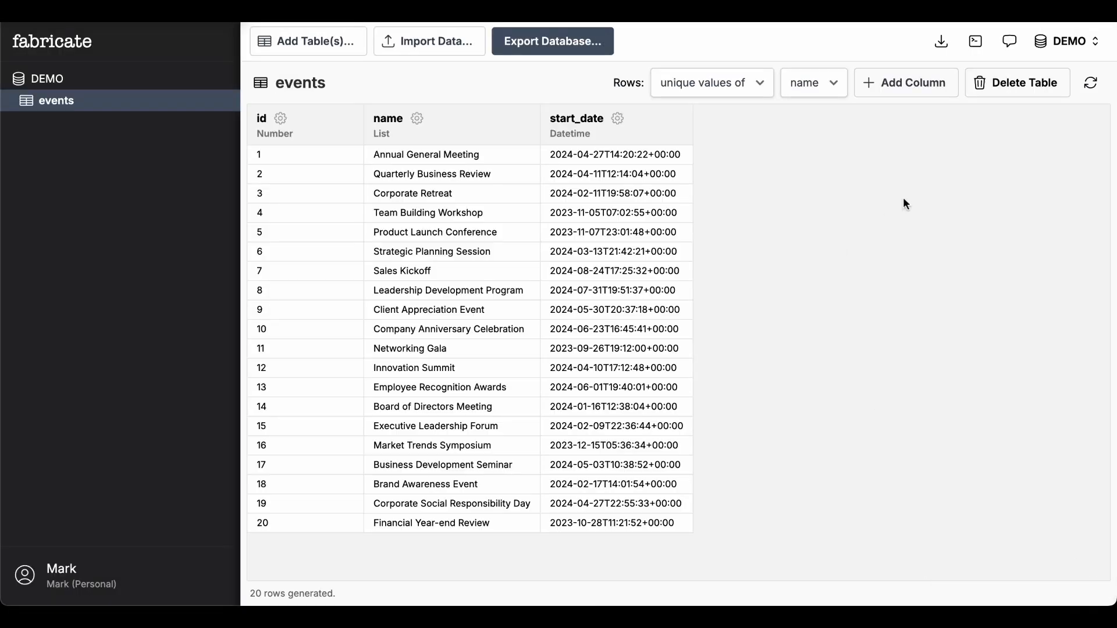
Add an end_date column using the Datetime generator with its default range
click(906, 83)
text(end_date)
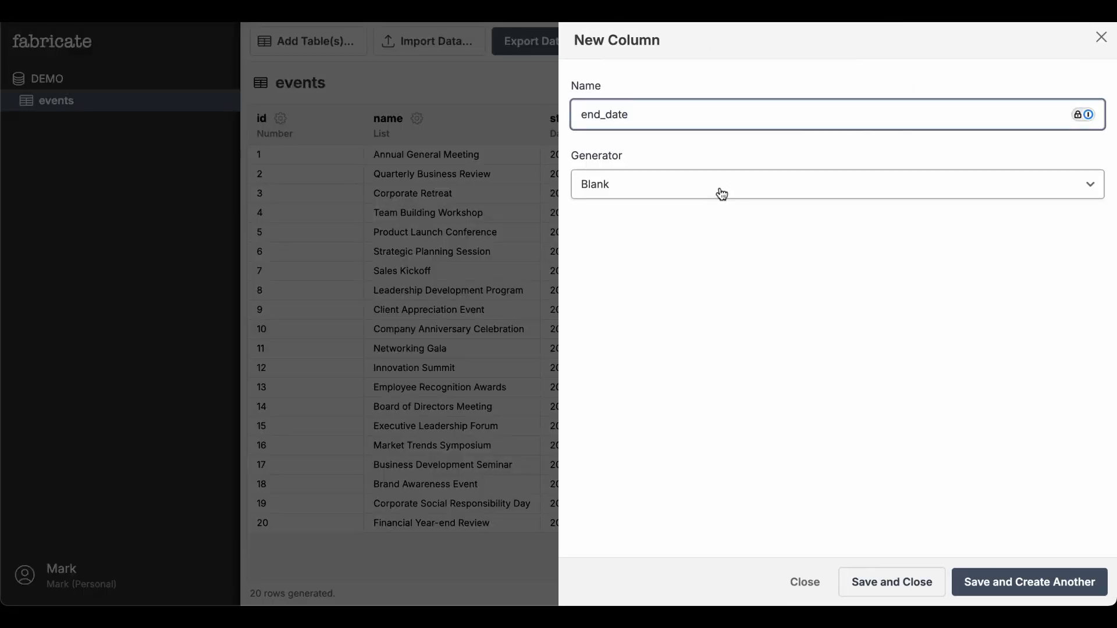
click(722, 194)
click(689, 256)
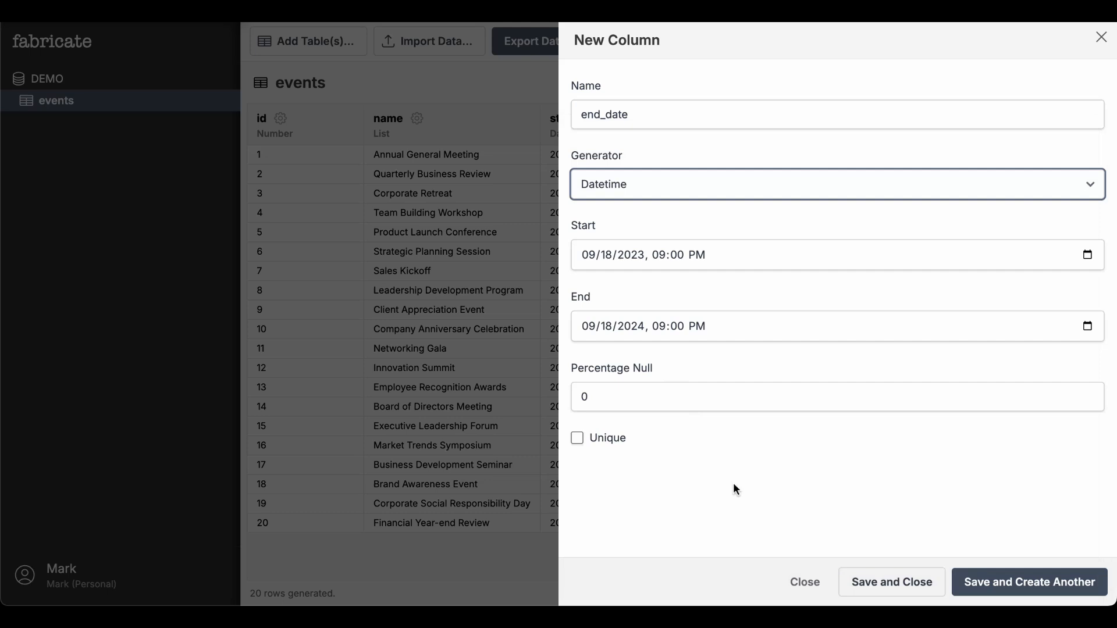
click(889, 584)
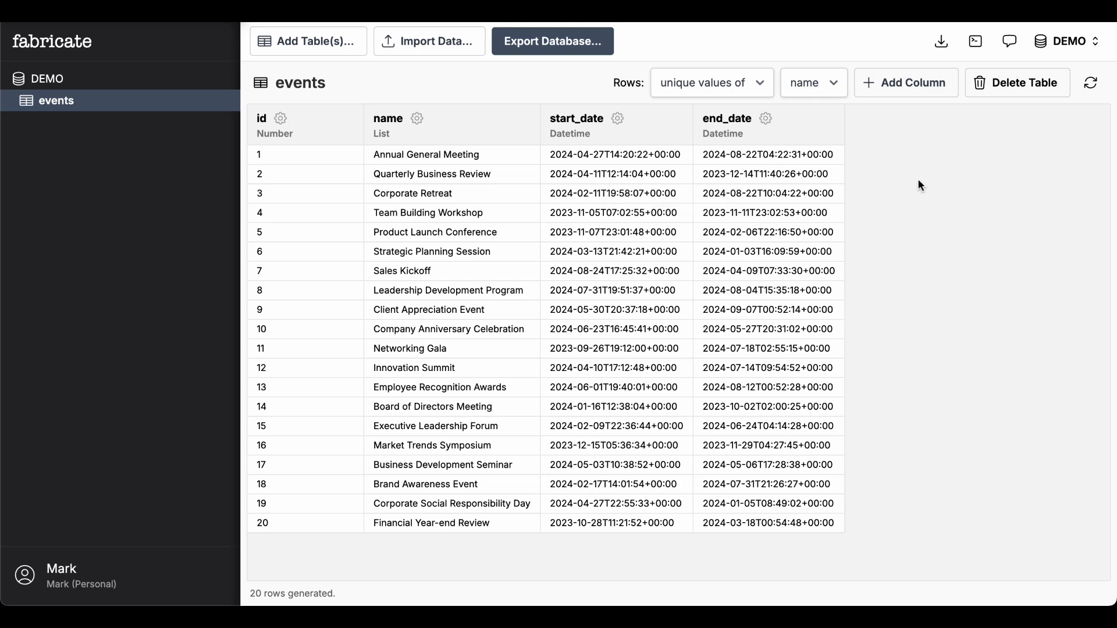
Switch the end_date column's generator to SQL
click(766, 123)
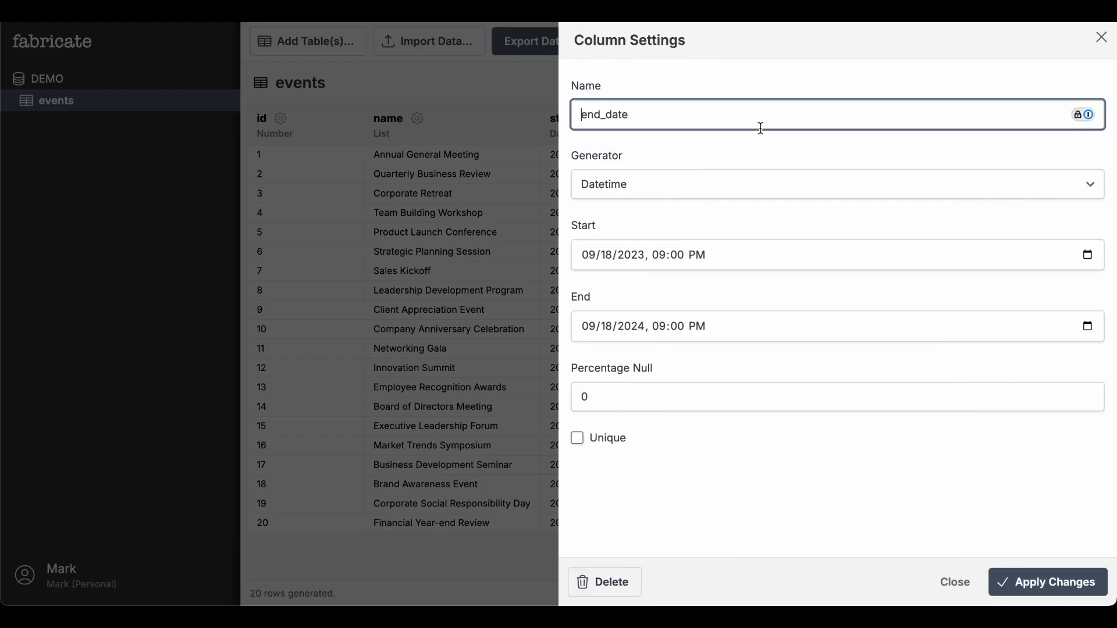
click(720, 187)
key(s)
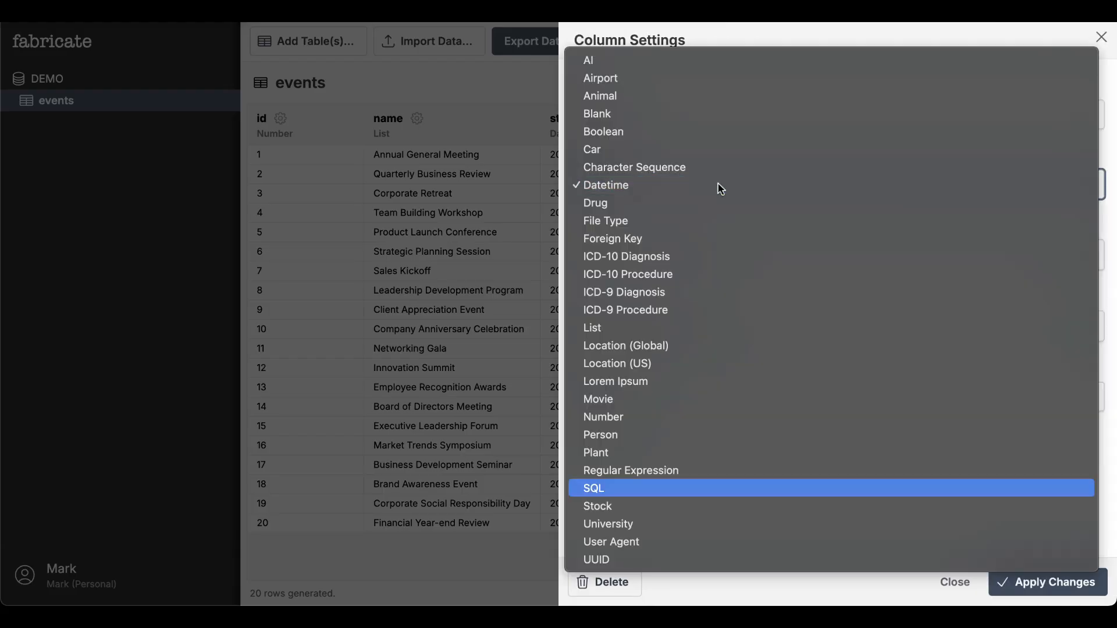
click(685, 487)
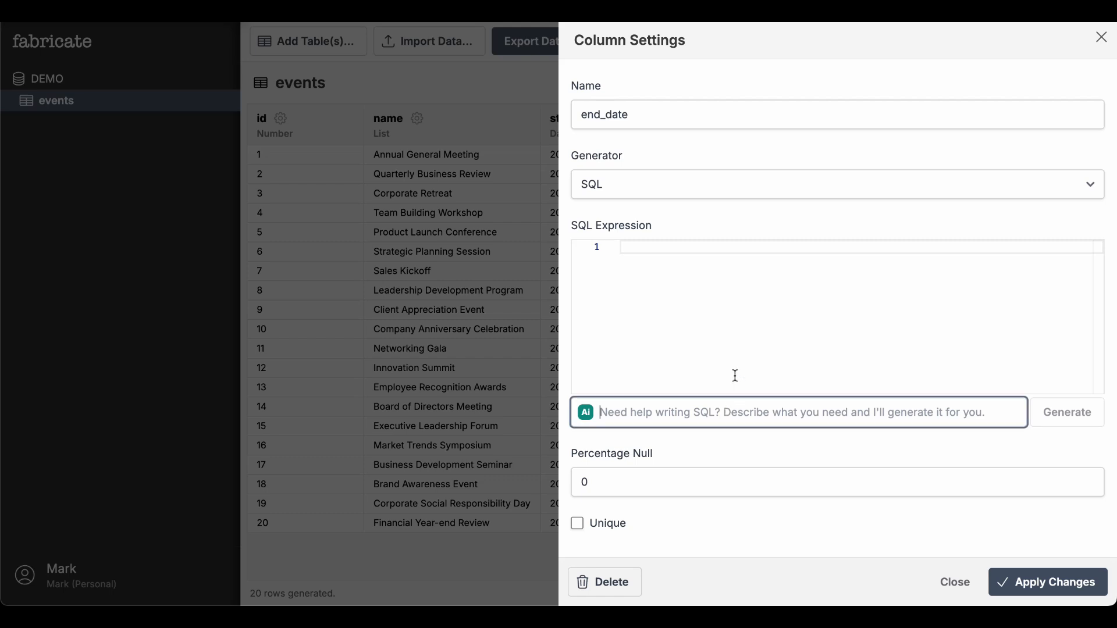
Generate the end_date SQL expression from the AI prompt "between 0 and 3 days after start_date as a datetime" and apply the changes
text(between )
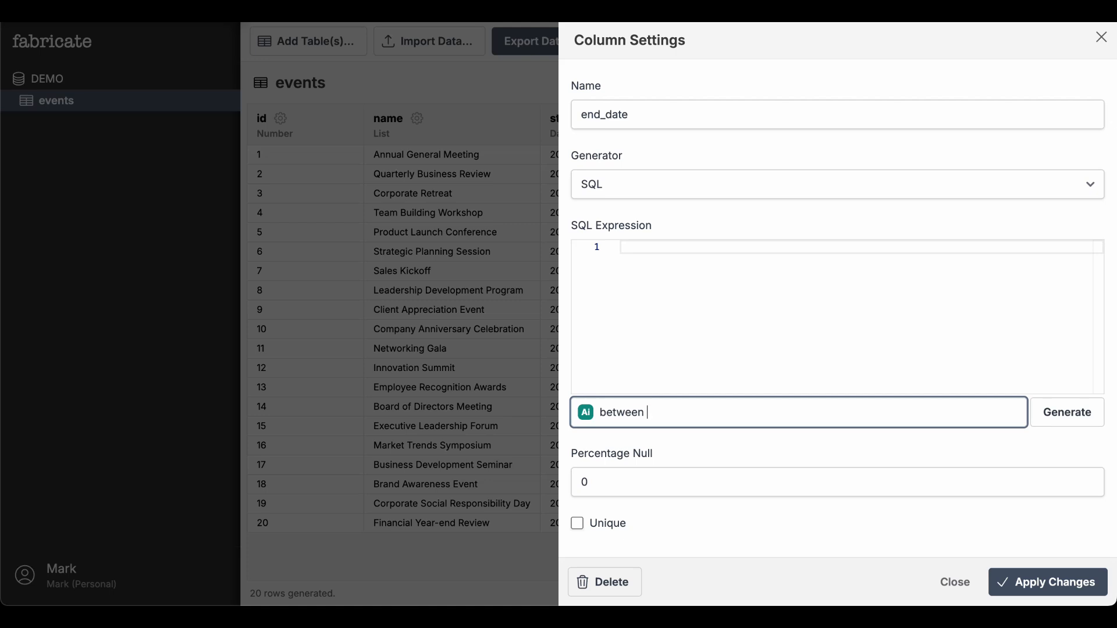
text(0 and 3 days after start_date )
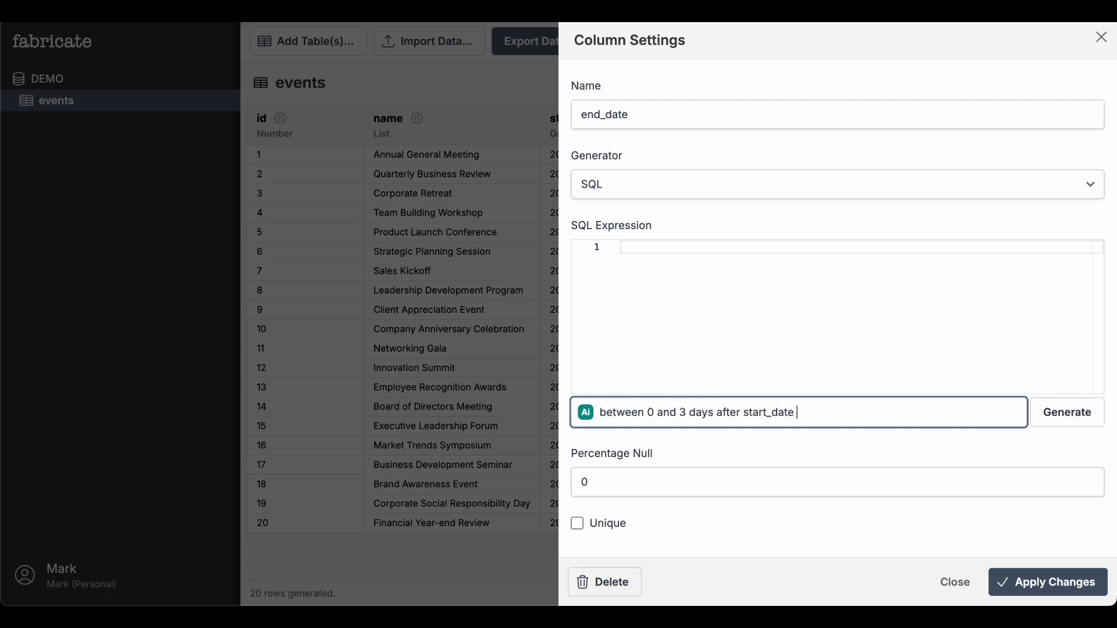
text(as a datetime)
key(Return)
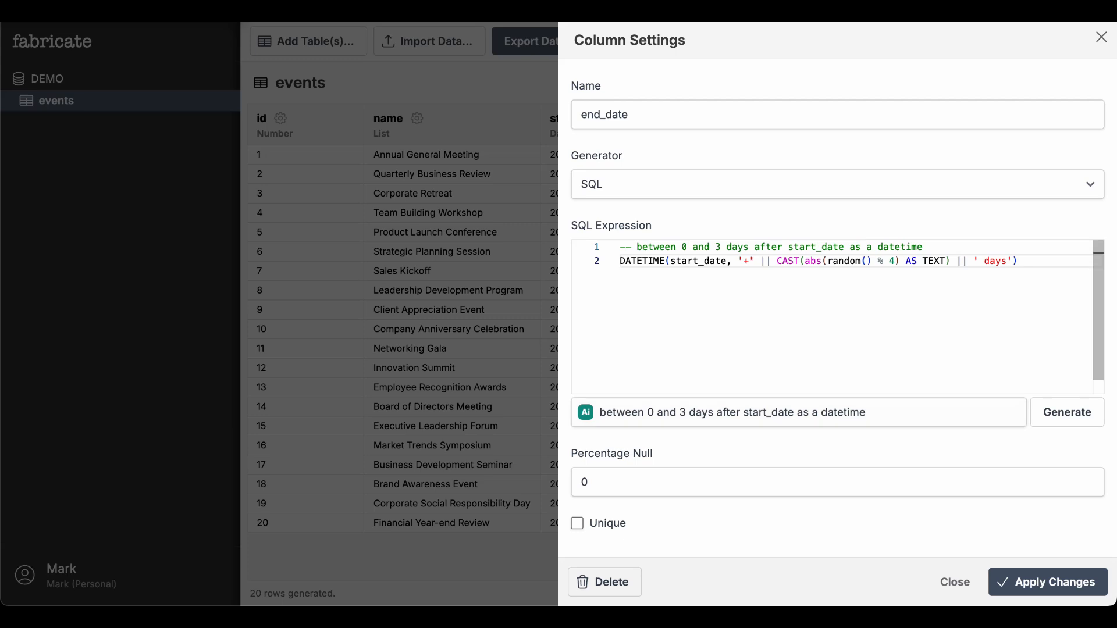
click(1025, 583)
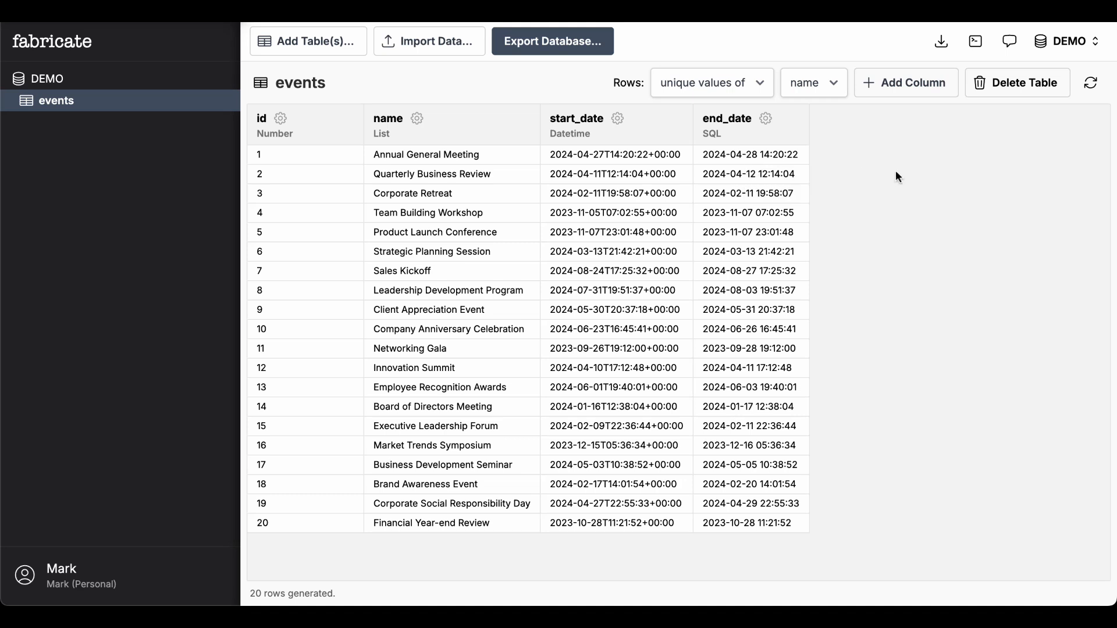
Add a table named attendees described as "a table of people with id, full name, and email"
click(309, 46)
text(attendees)
click(419, 270)
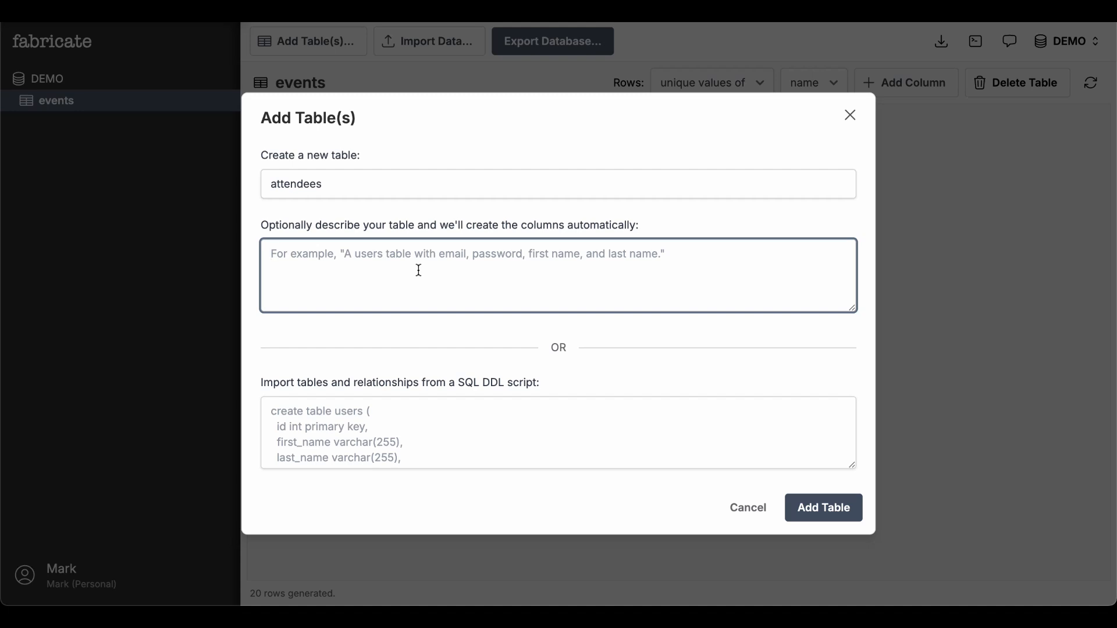
text(a table of )
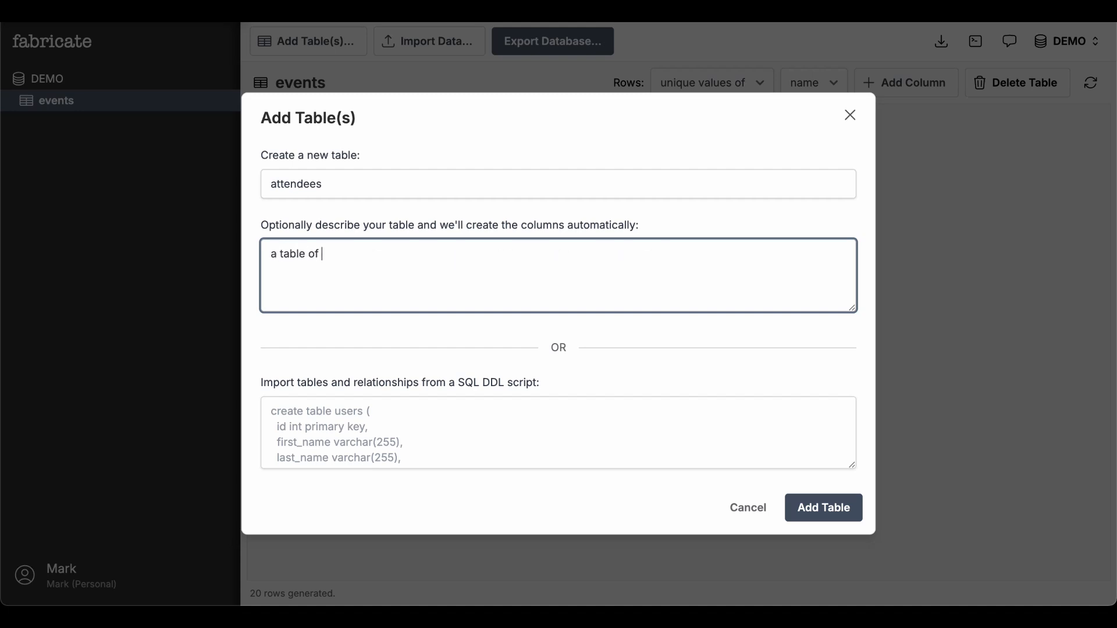
text(people with id, full name, )
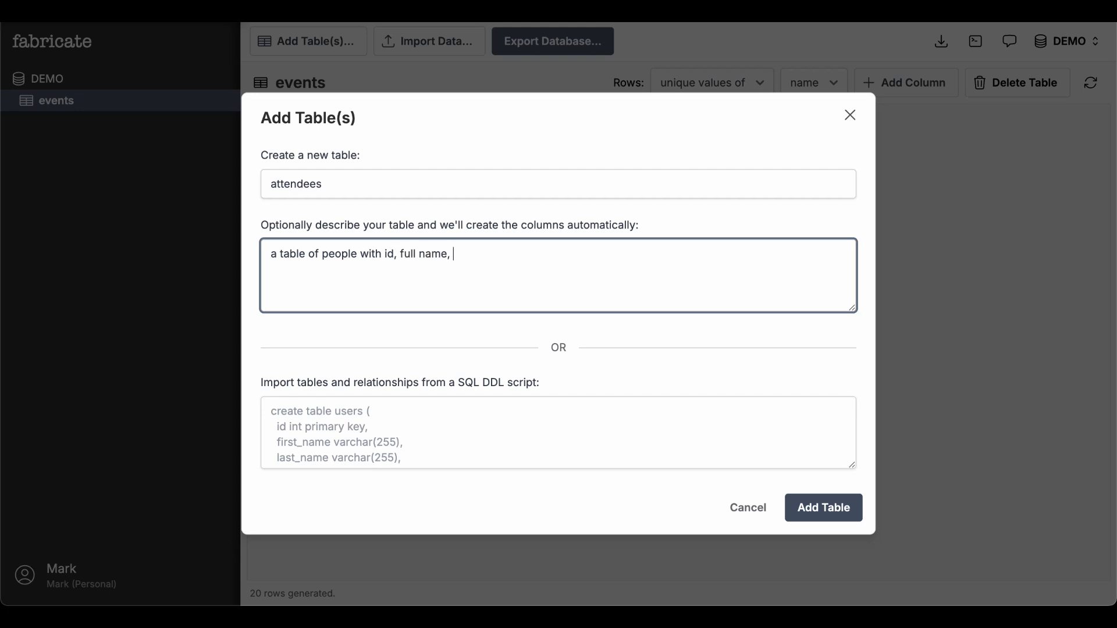
text(and email)
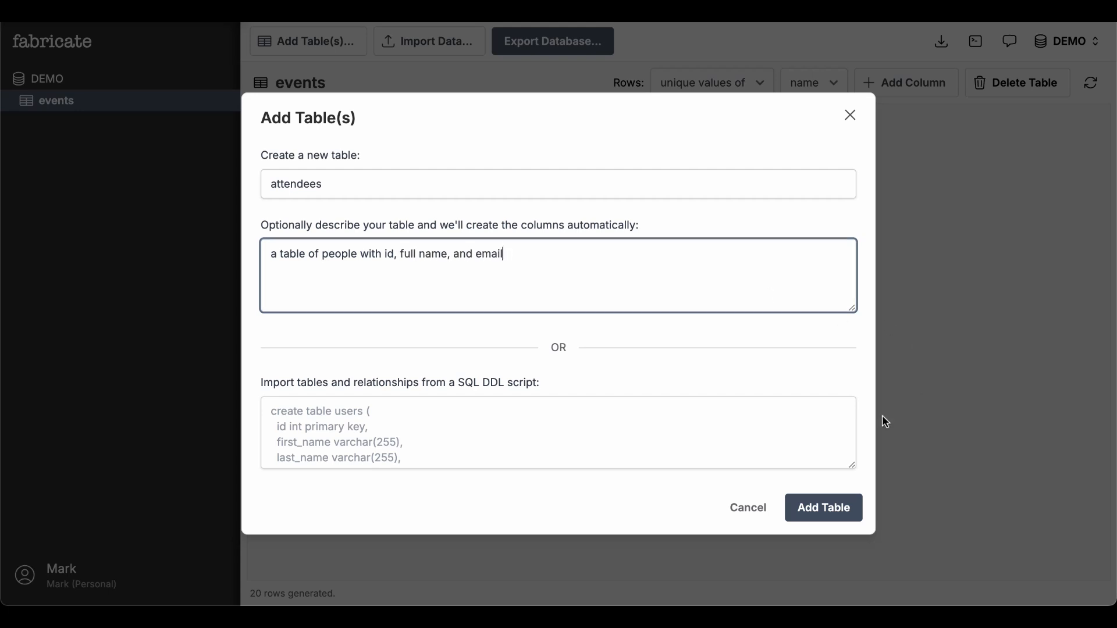
click(846, 511)
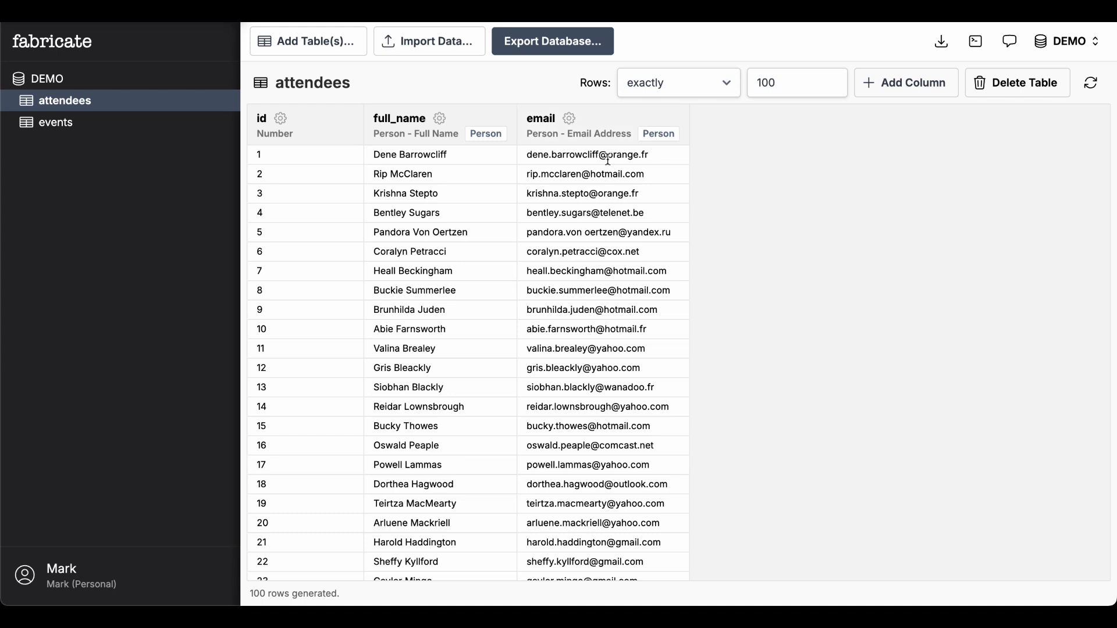
Inspect the settings of the full_name and email columns, including their shared group key
click(441, 119)
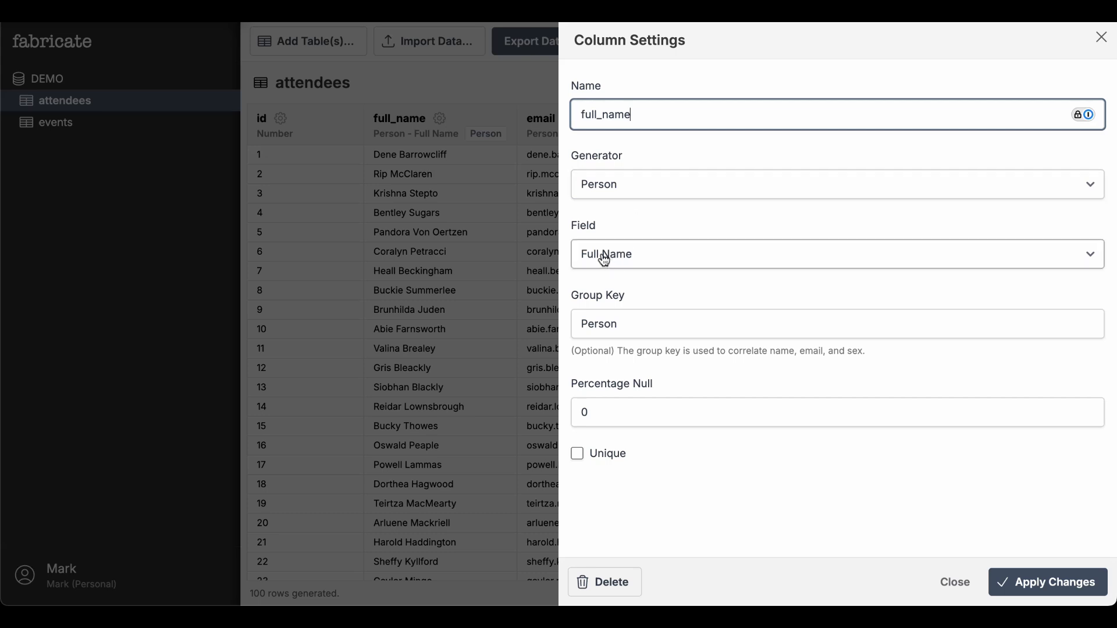
drag(626, 324, 576, 324)
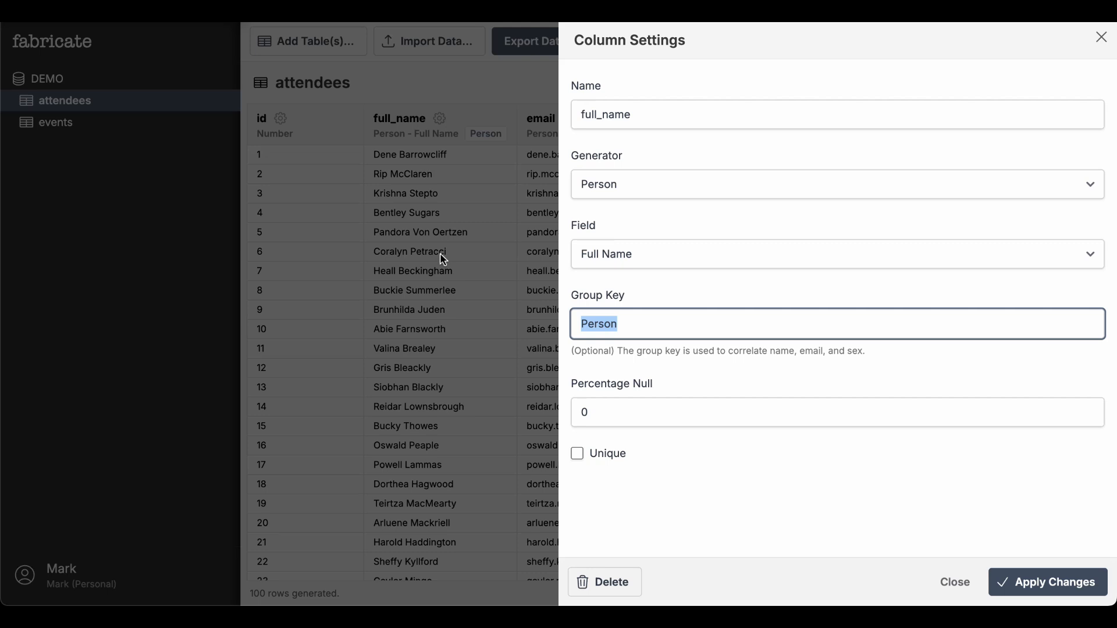
click(960, 584)
click(566, 122)
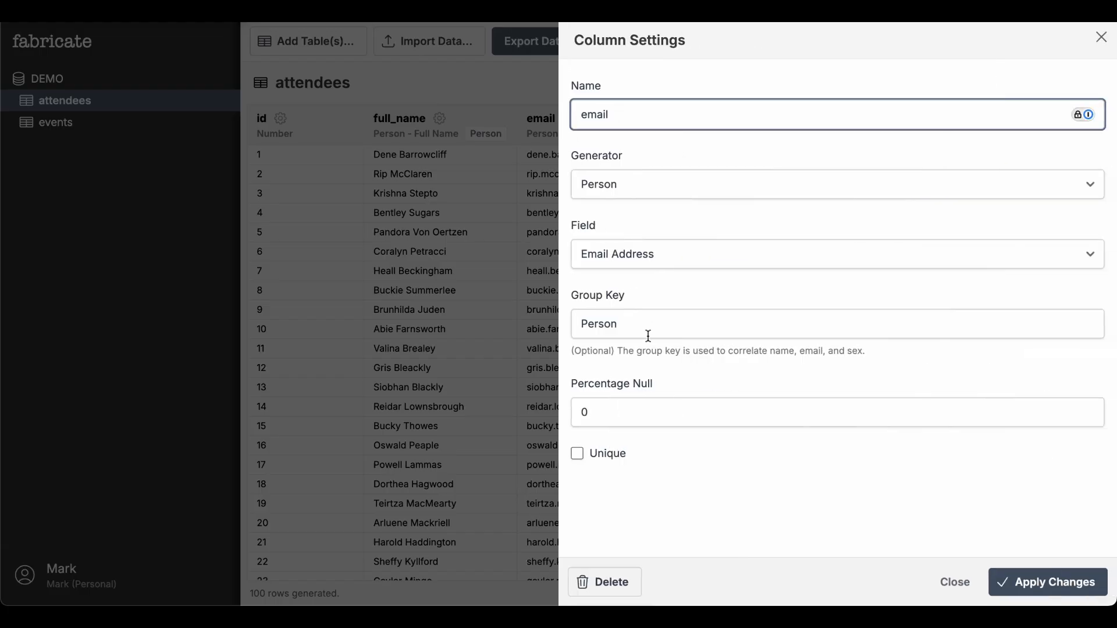
click(956, 581)
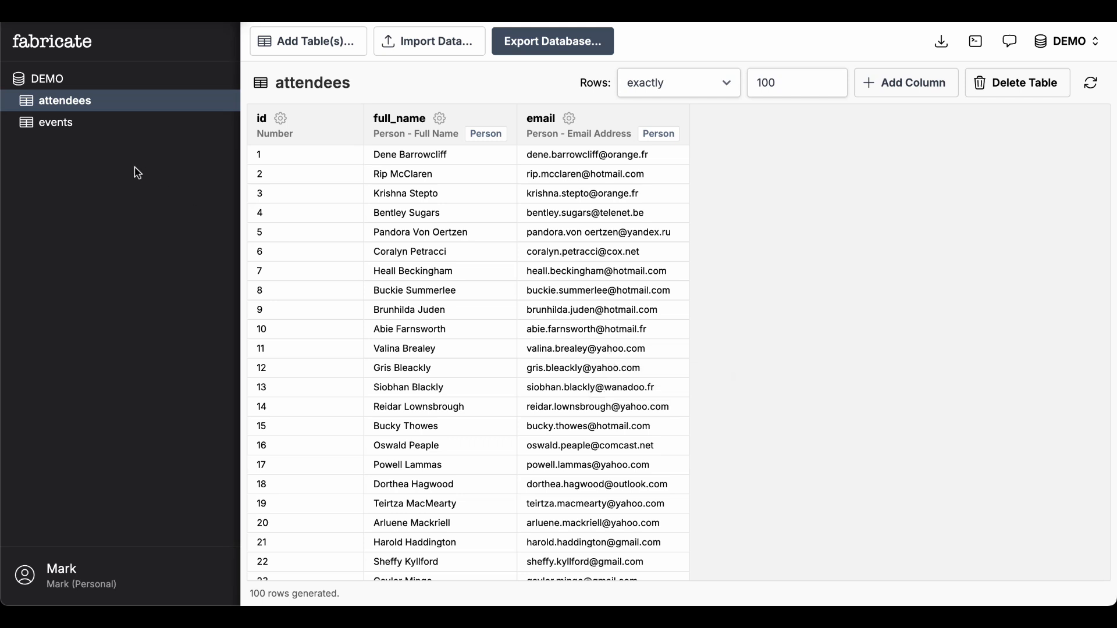
Add an event_id column as a foreign key to events.id, basing this table's row count on that relationship
click(910, 87)
text(ev)
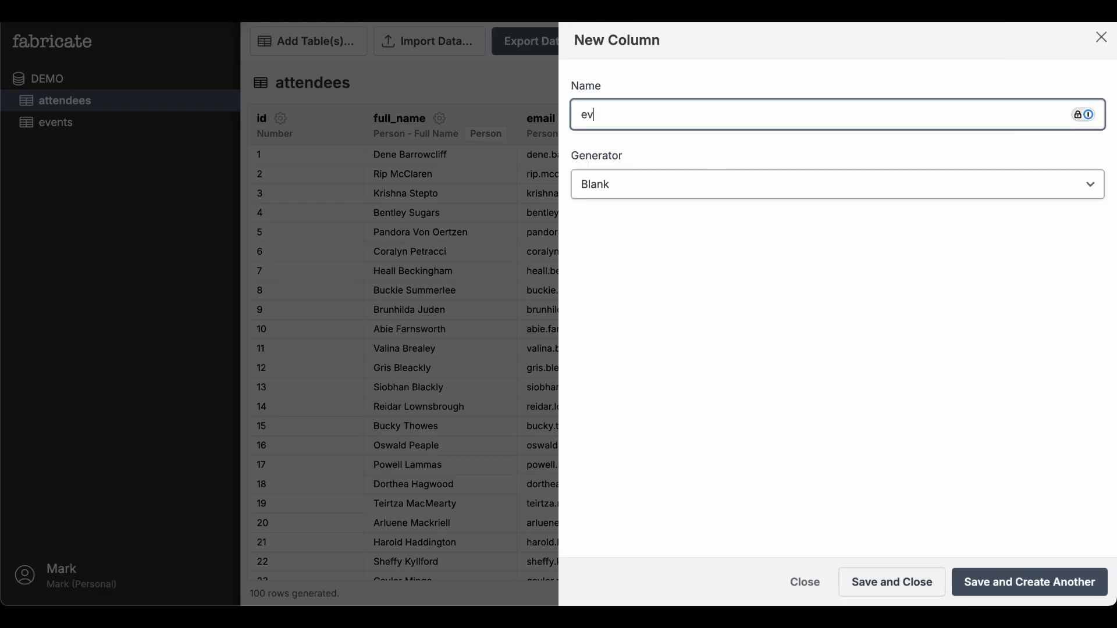
text(ent_id)
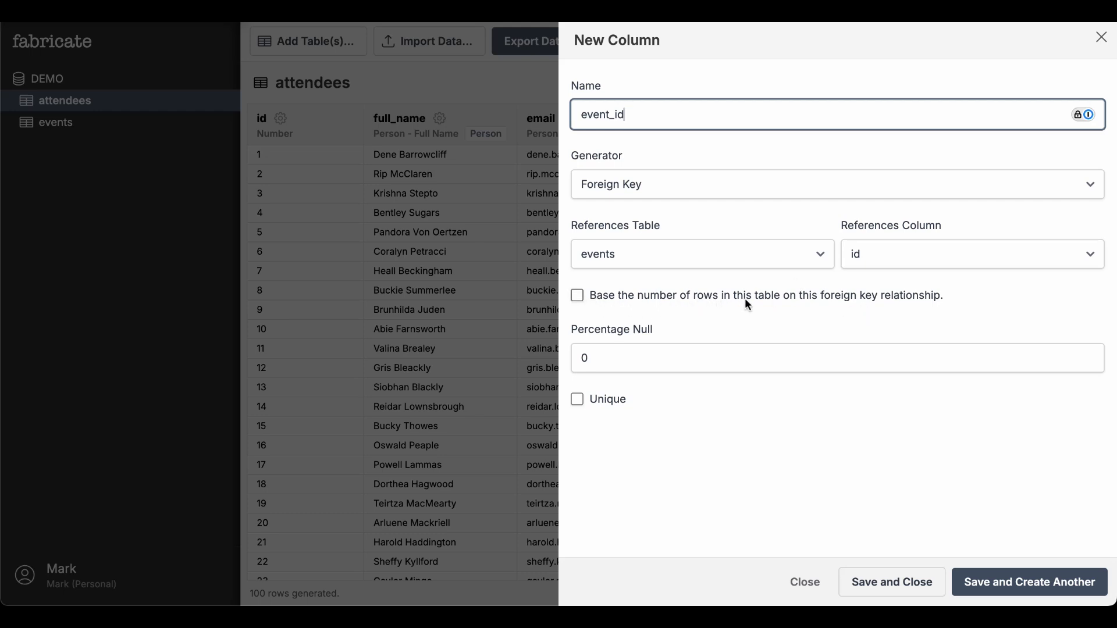
click(577, 297)
Set the cardinality maximum to 10 rows per event
scroll(660, 309, down, 1)
scroll(658, 306, down, 1)
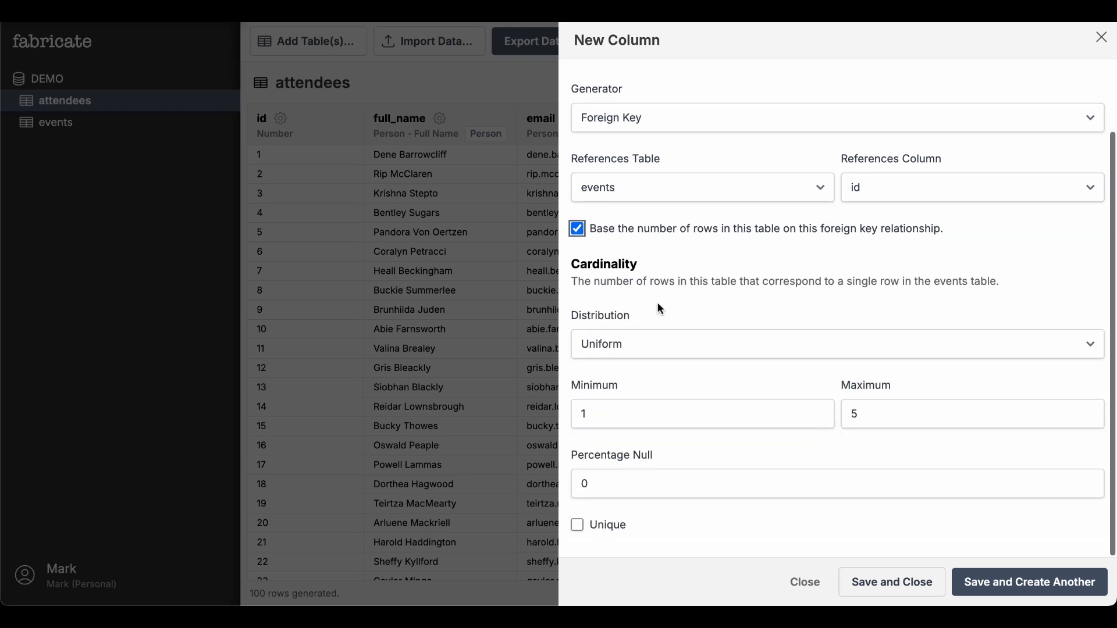
click(875, 407)
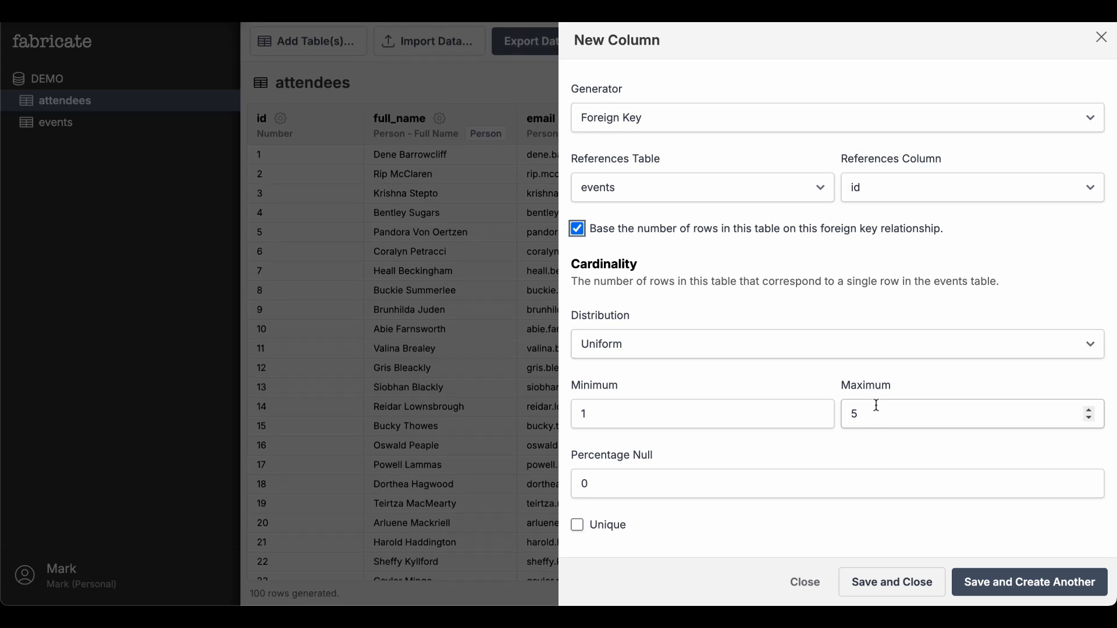
key(BackSpace)
text(7)
key(BackSpace)
text(10)
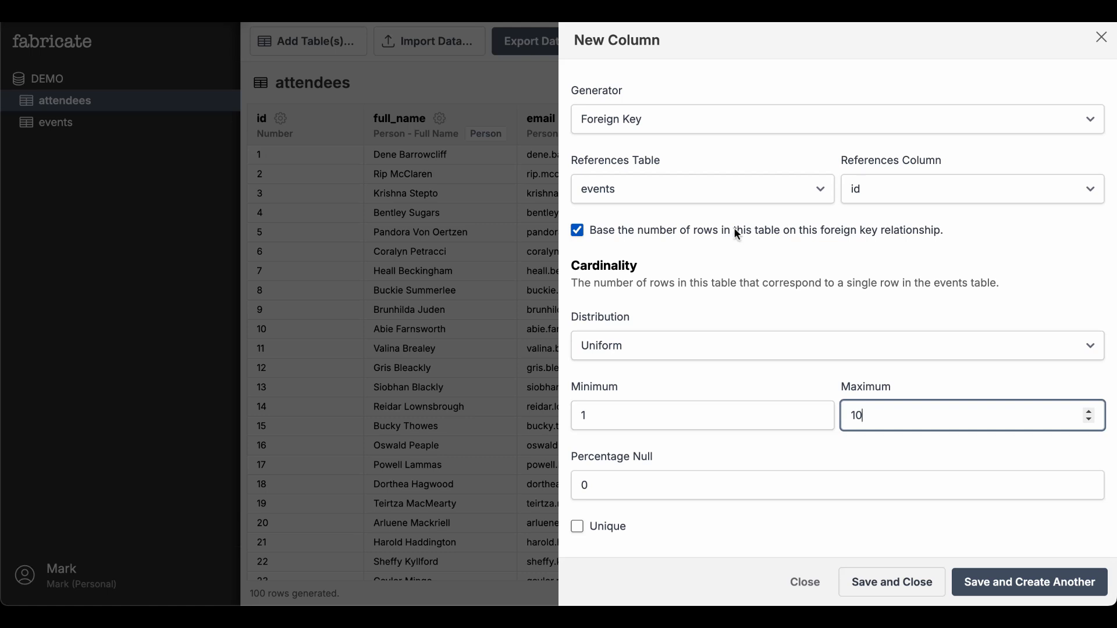
Try the Fixed distribution, then the Normal distribution with mean 5 and standard deviation 2
click(656, 348)
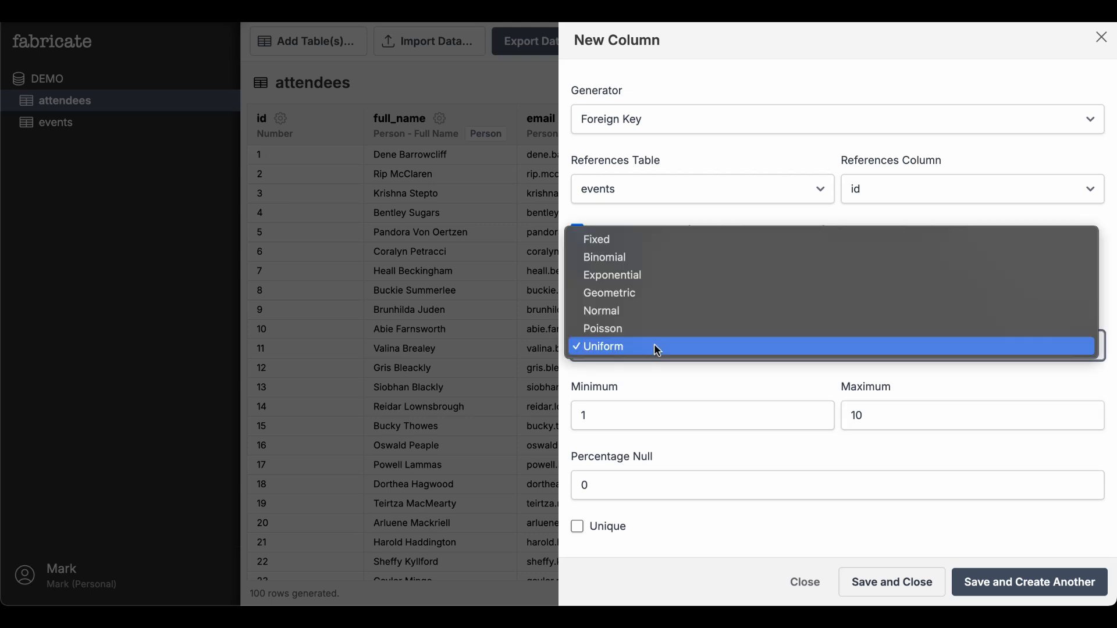
click(626, 247)
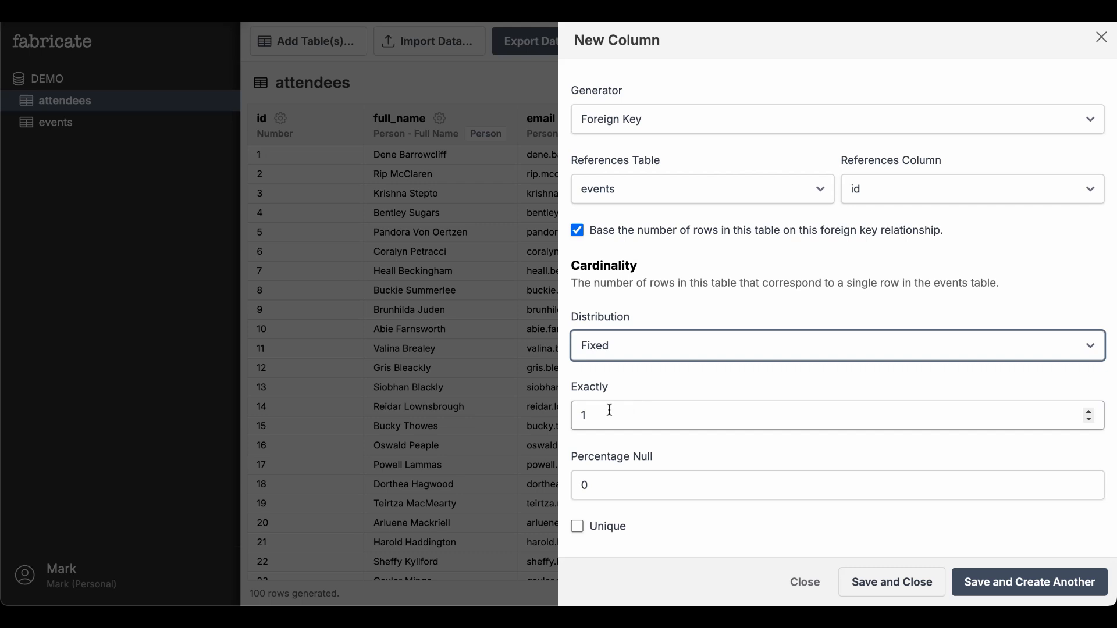
click(641, 355)
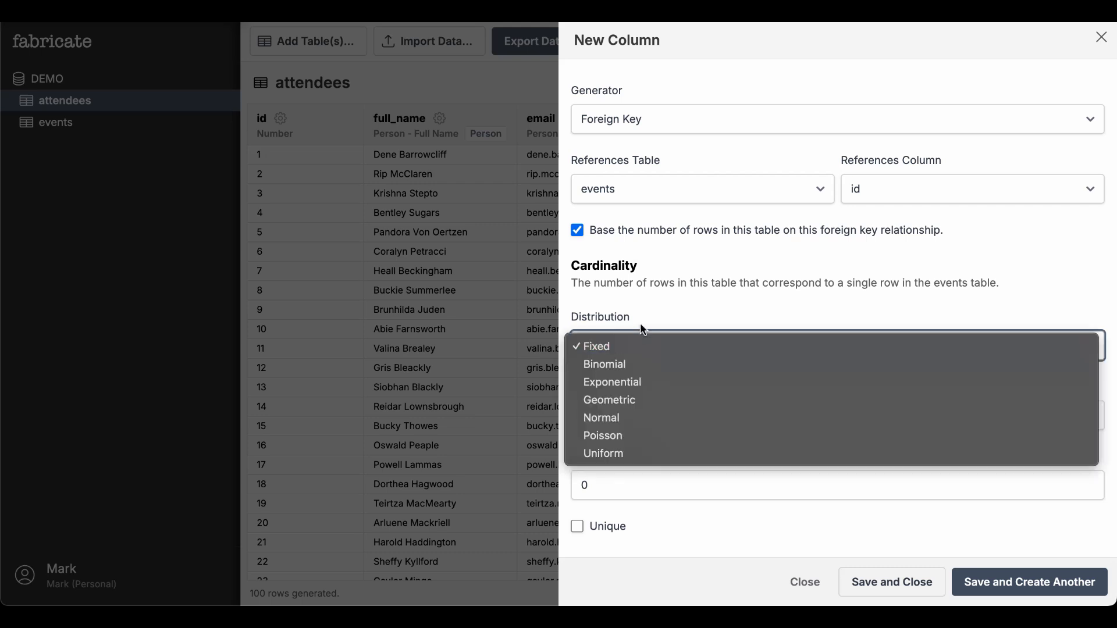
click(643, 419)
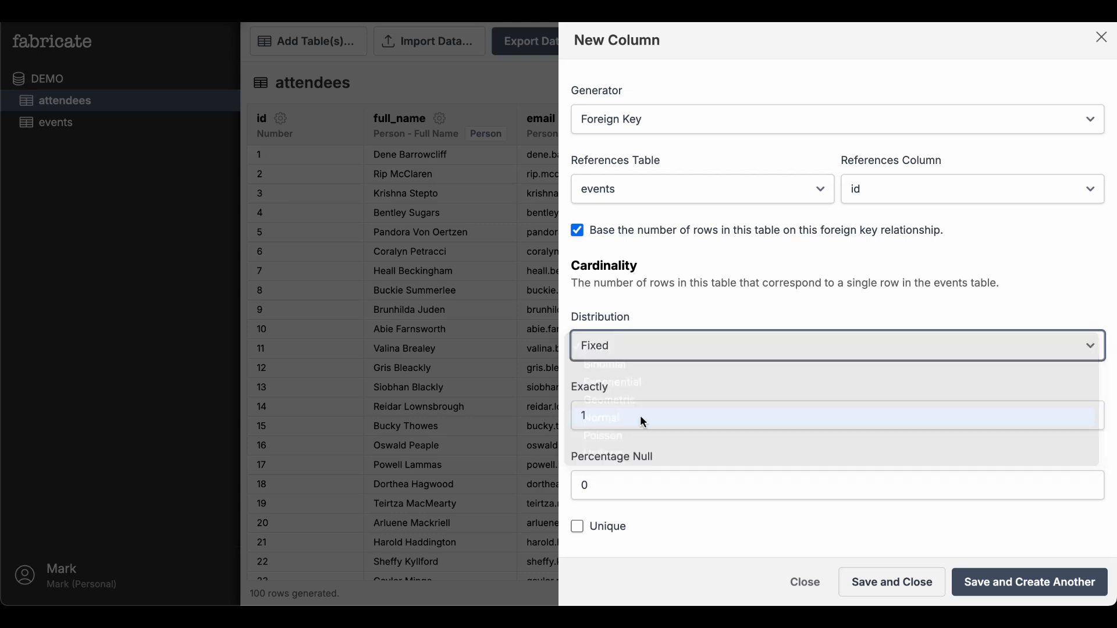
click(651, 405)
text(5)
click(912, 419)
text(2)
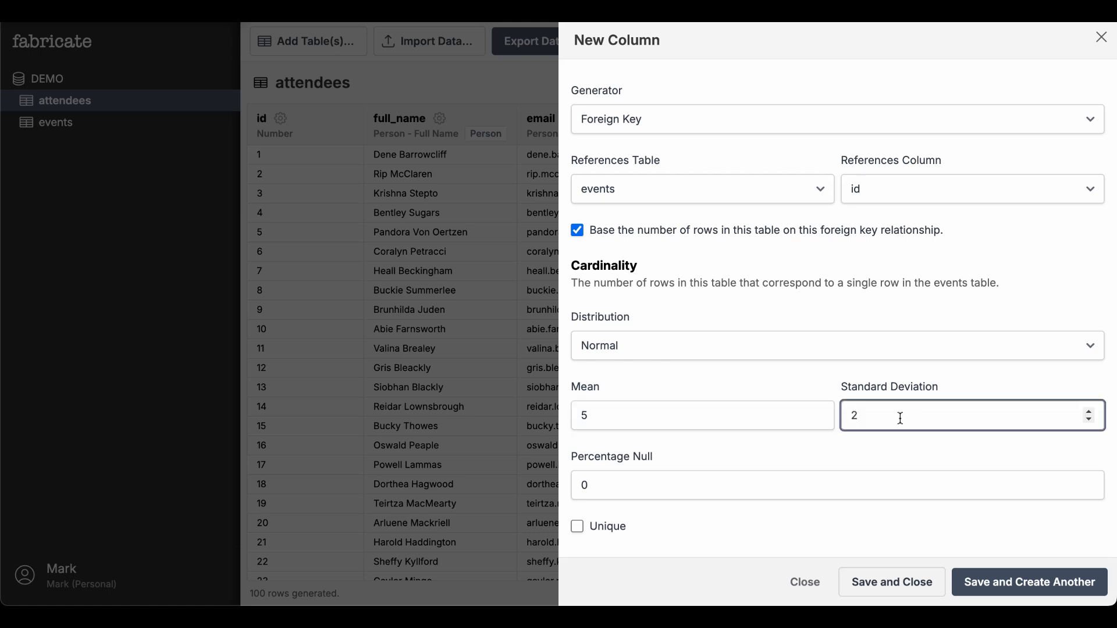
Switch the cardinality distribution back to Uniform and save the event_id column
click(644, 352)
click(630, 382)
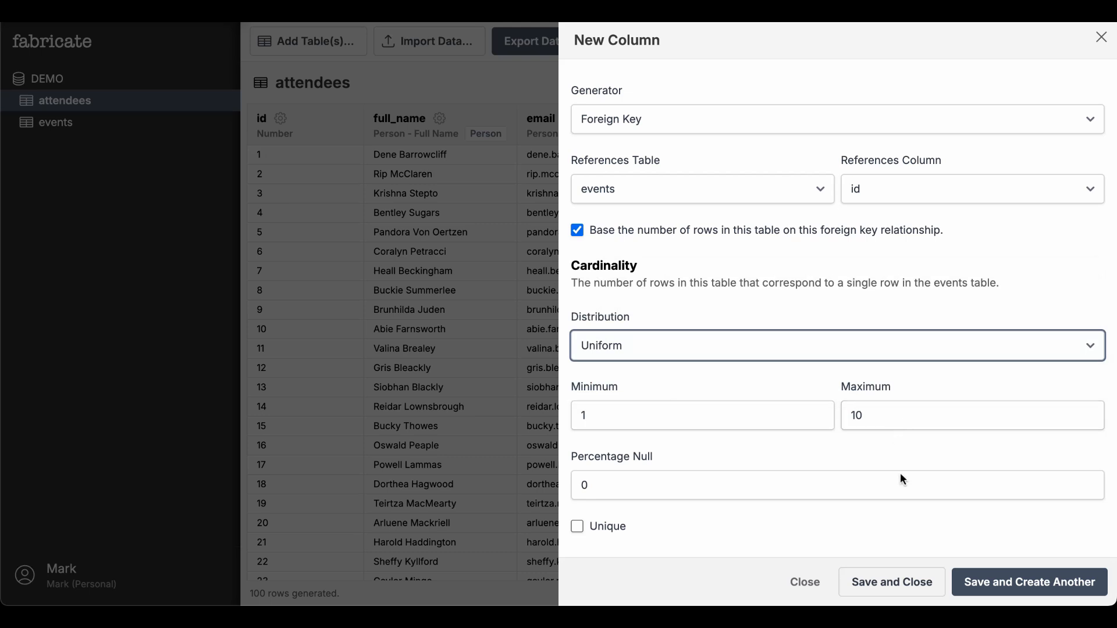
click(915, 582)
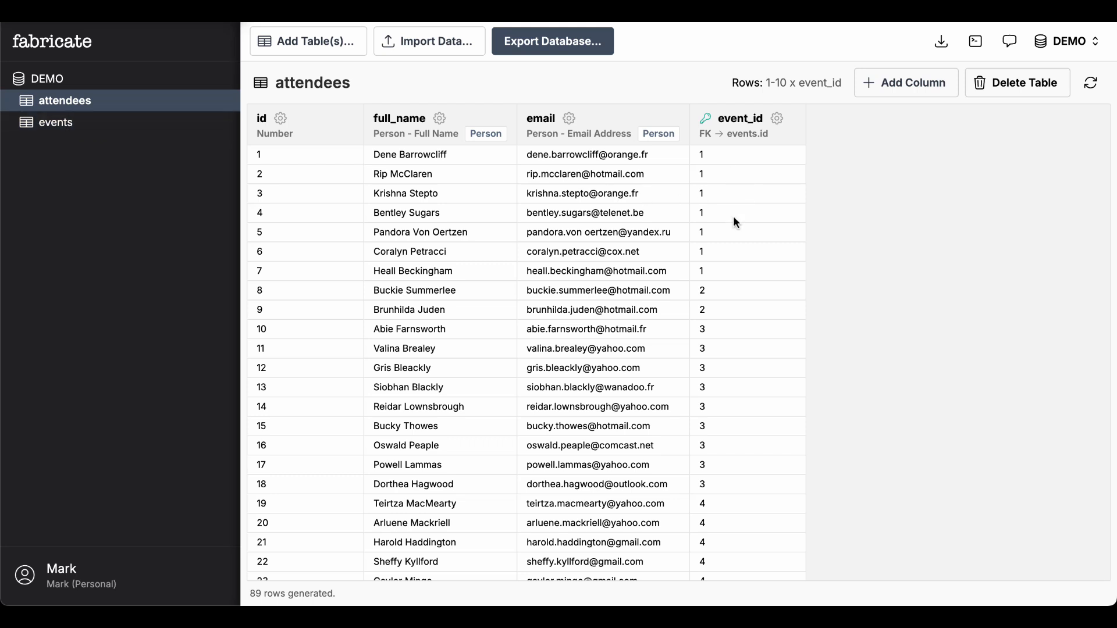
Export the database as CSV and download the DEMO.csv.zip file
scroll(735, 282, down, 6)
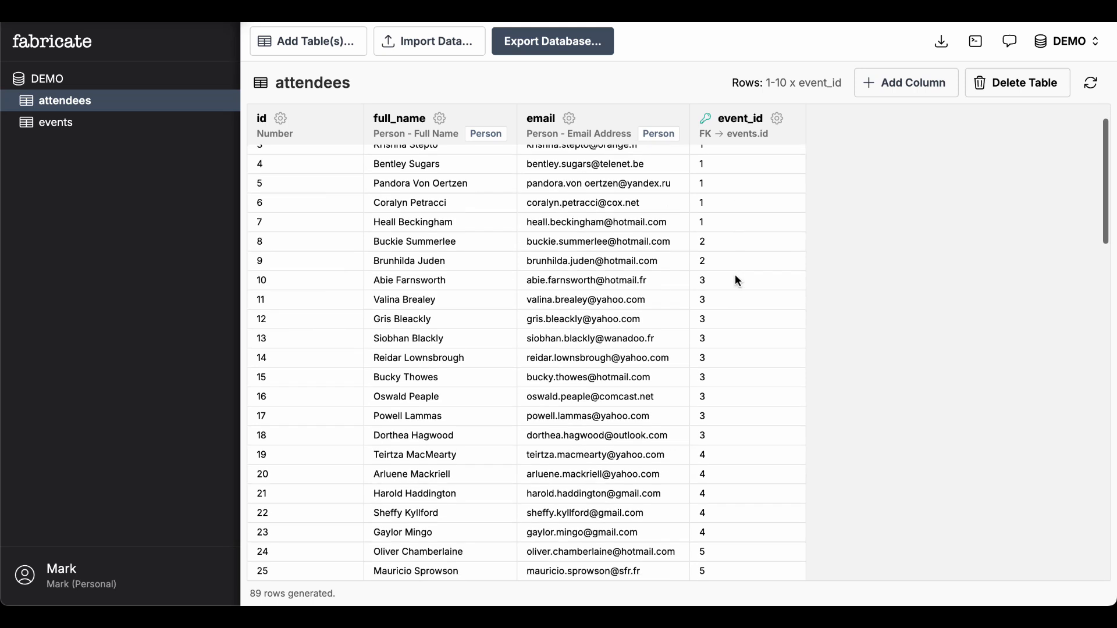
scroll(735, 279, up, 7)
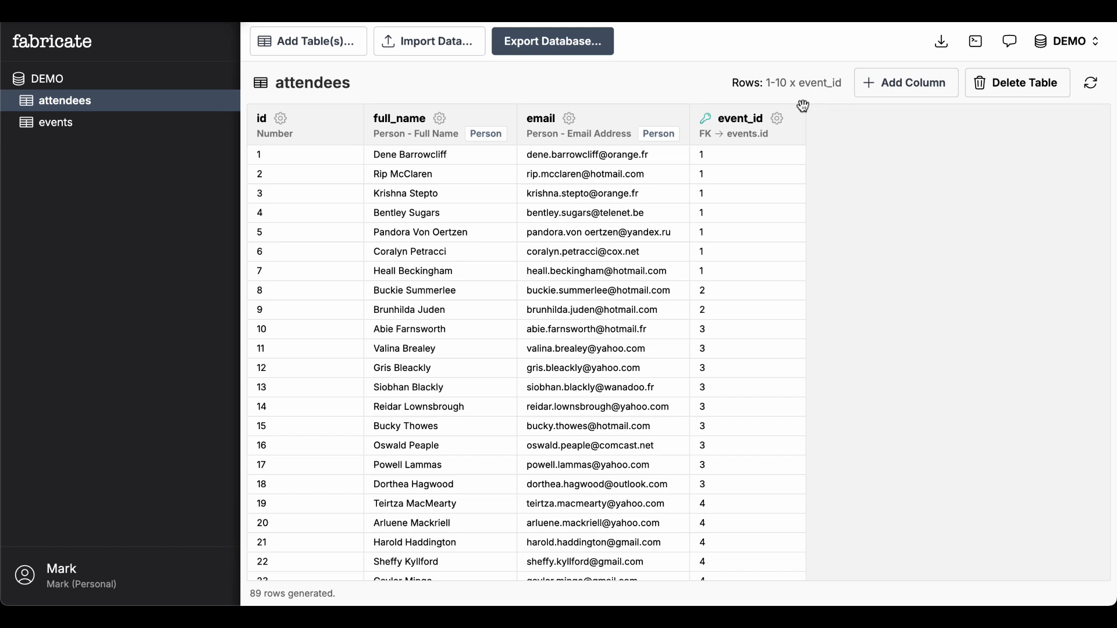
click(558, 45)
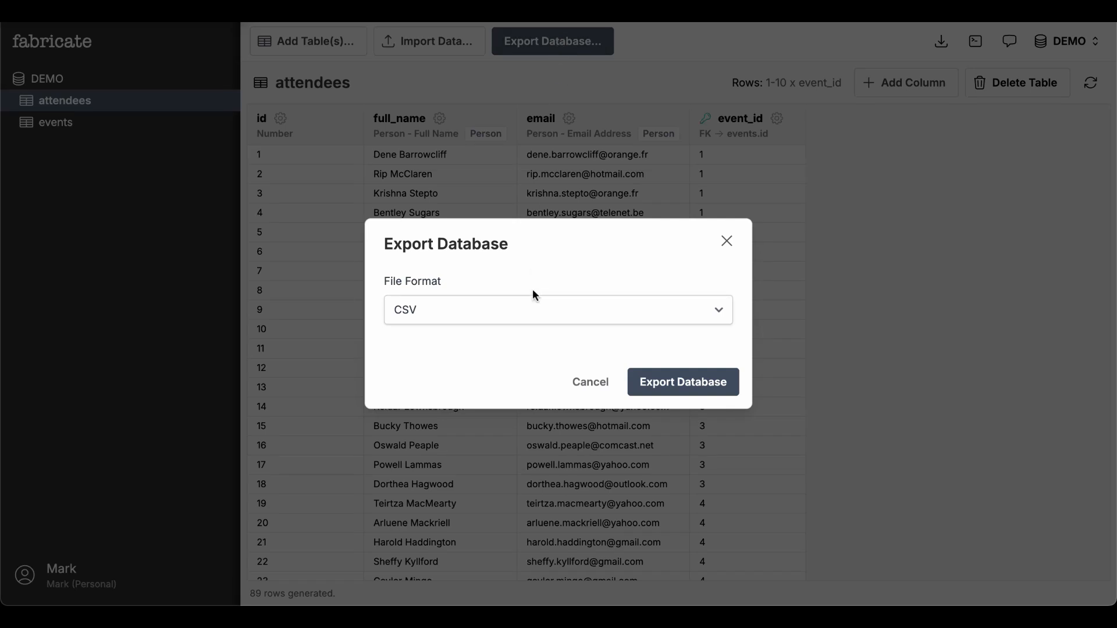
click(663, 379)
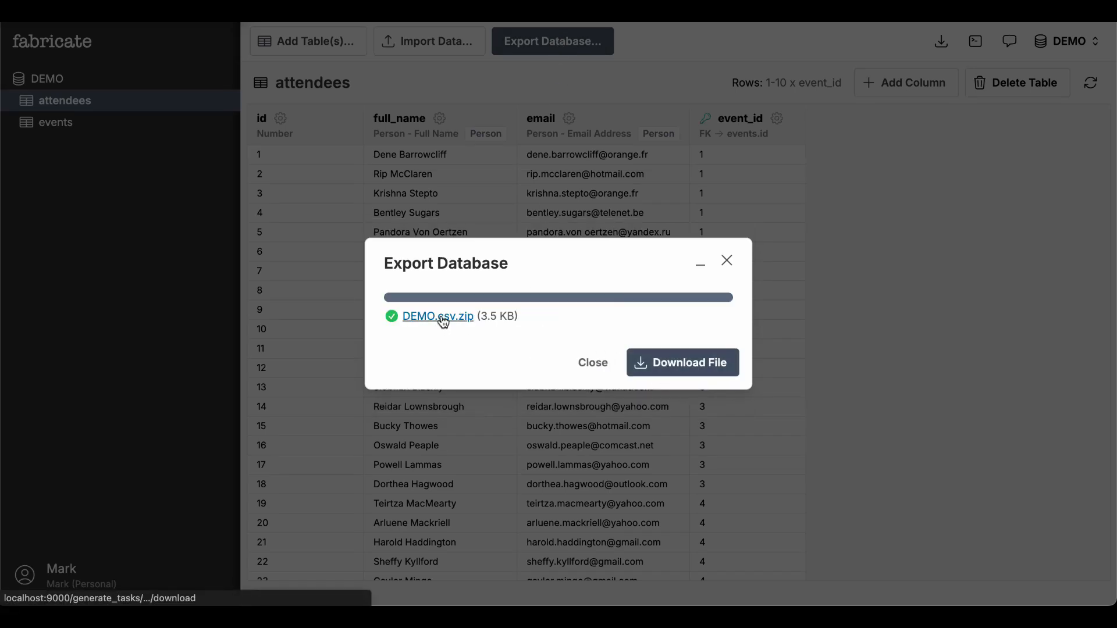
click(442, 319)
click(817, 414)
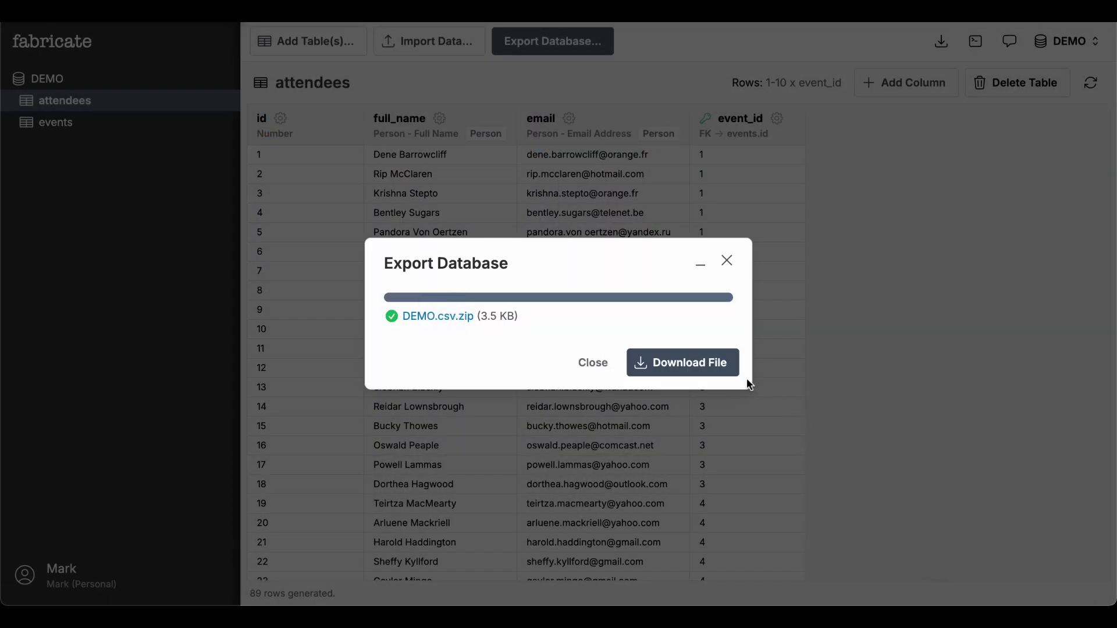
Switch to Finder and expand the downloaded DEMO.csv.zip archive in Downloads
key(super+Tab)
key(super+Tab)
key(super+Tab)
key(super+Tab)
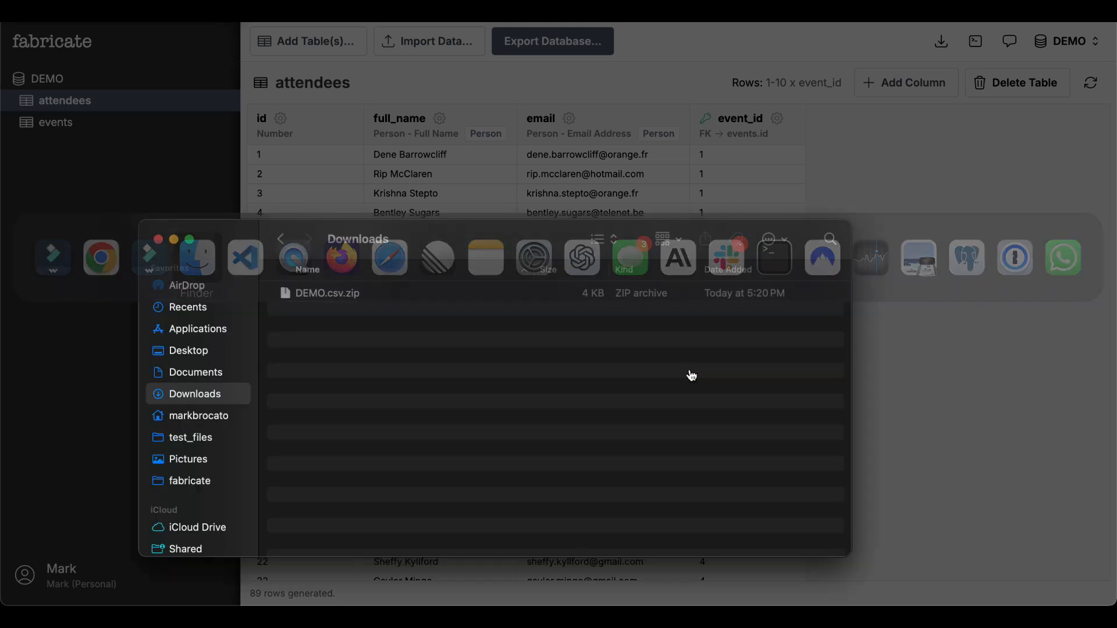
double_click(347, 296)
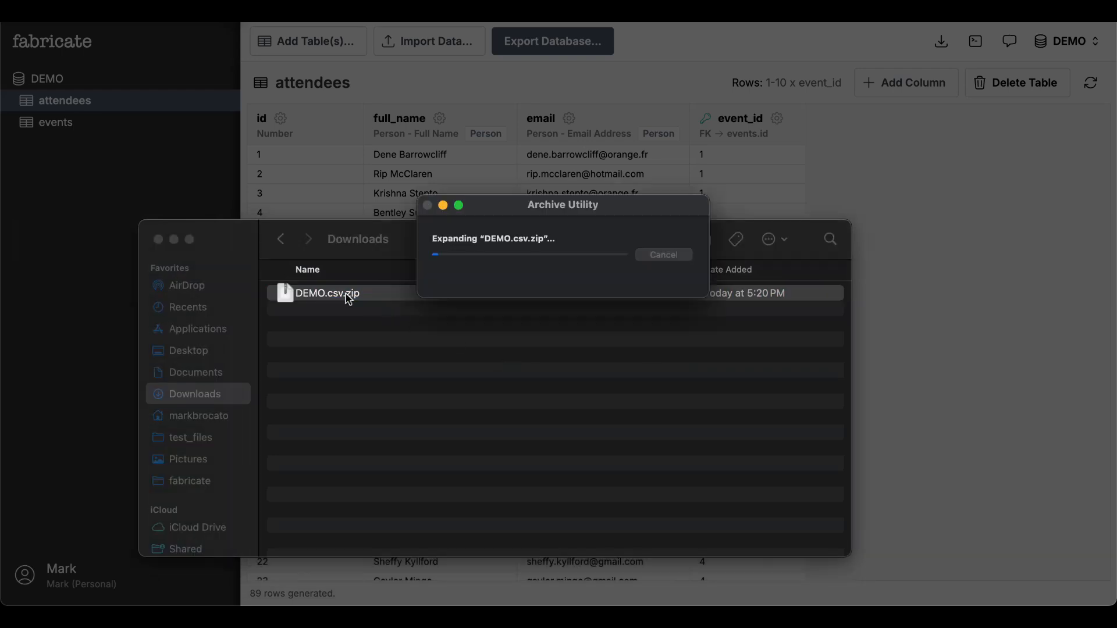
Open the extracted DEMO.csv folder in Visual Studio Code and open the public-attendees CSV file
drag(283, 291, 250, 581)
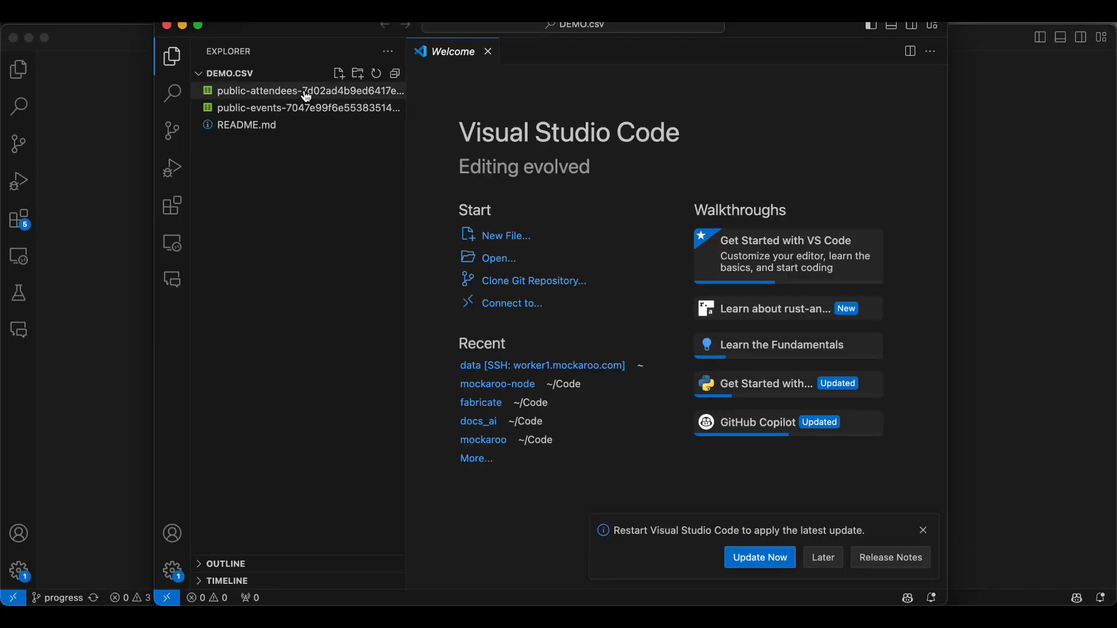
click(307, 93)
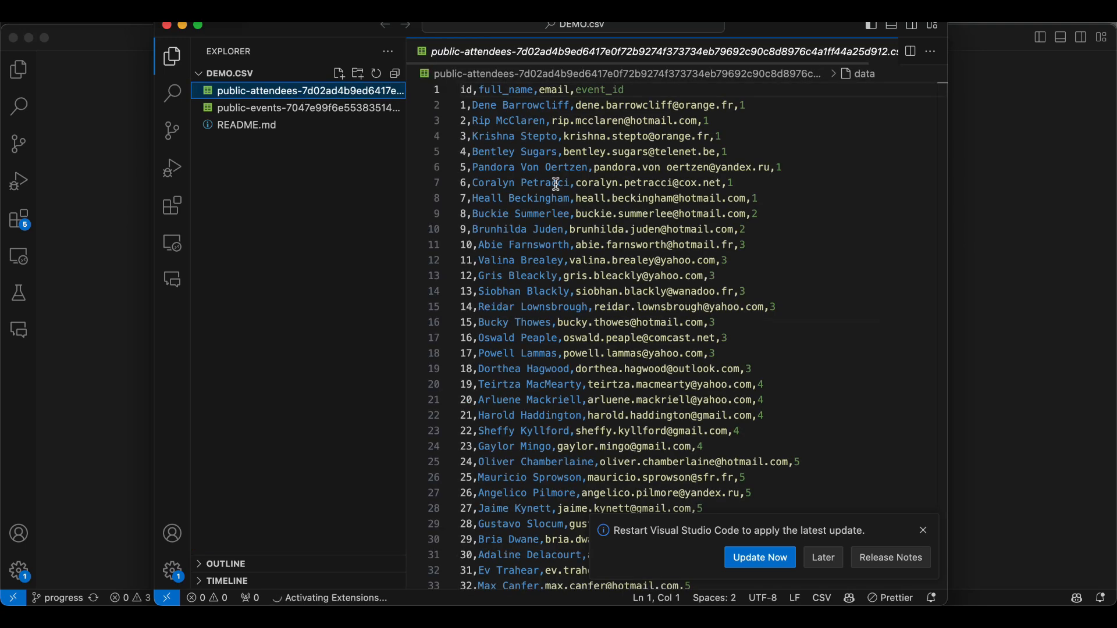
Scroll through the attendees CSV rows, then open the public-events CSV file to inspect it
scroll(591, 191, down, 20)
scroll(594, 192, up, 5)
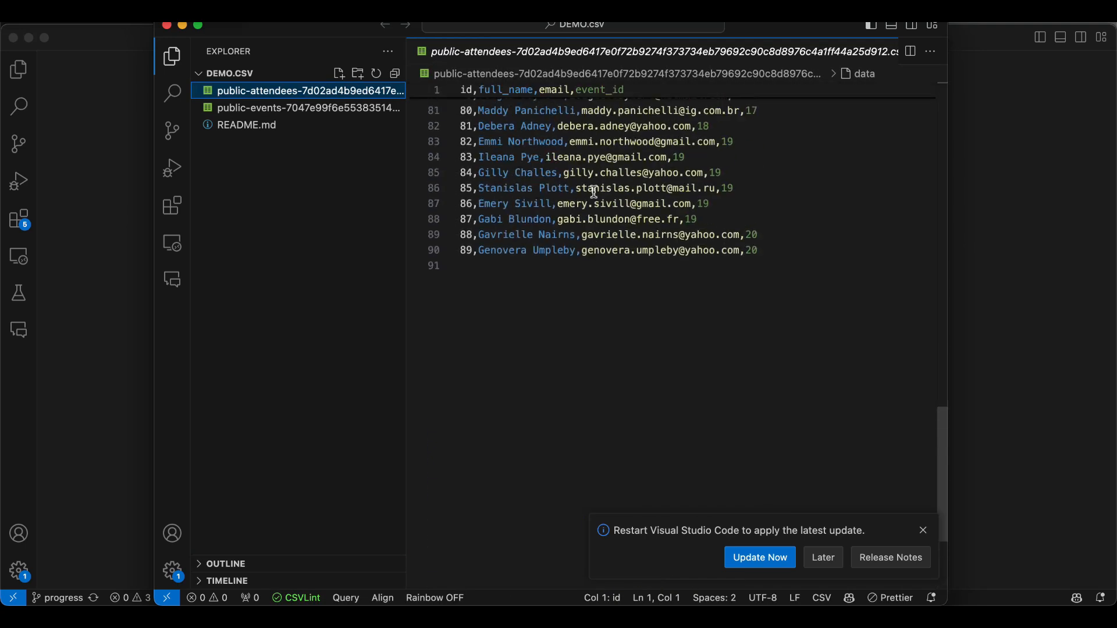
scroll(593, 192, up, 18)
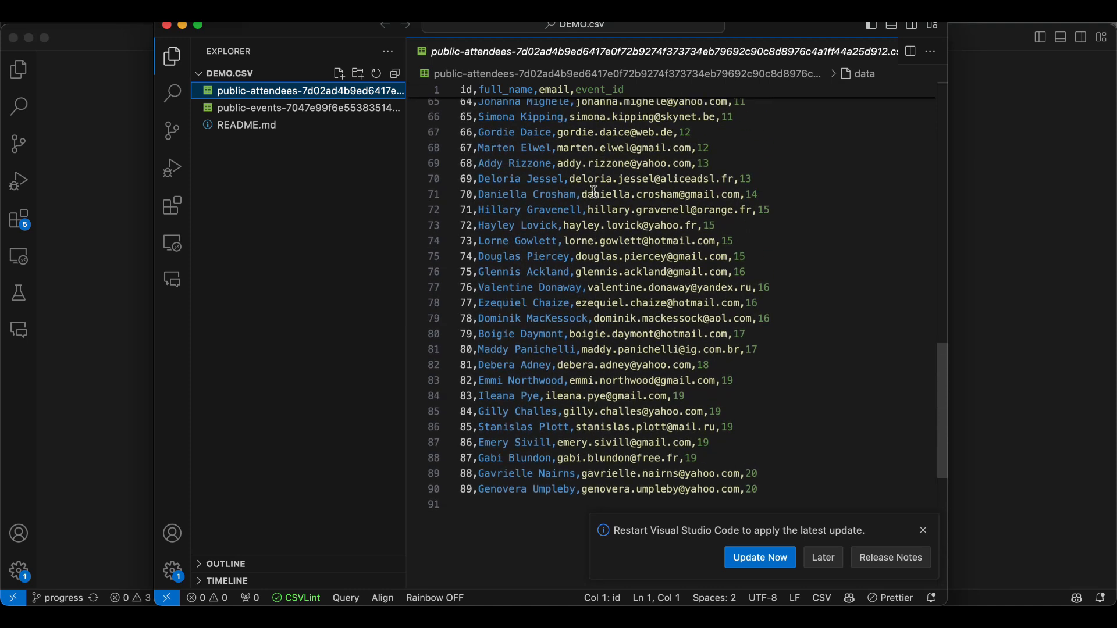
scroll(593, 191, up, 7)
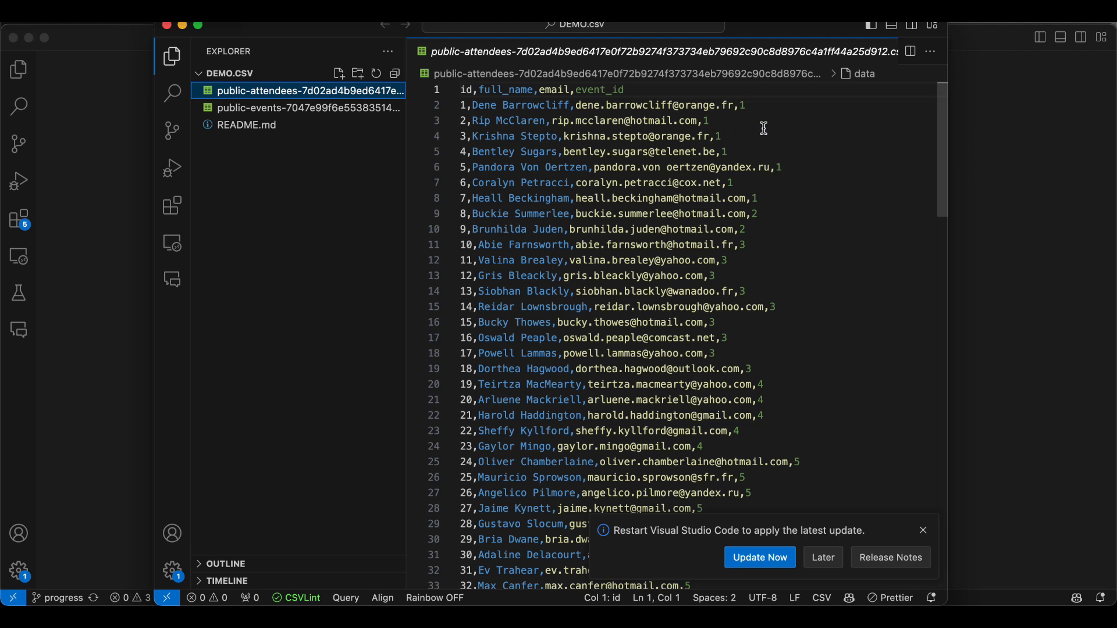
click(343, 109)
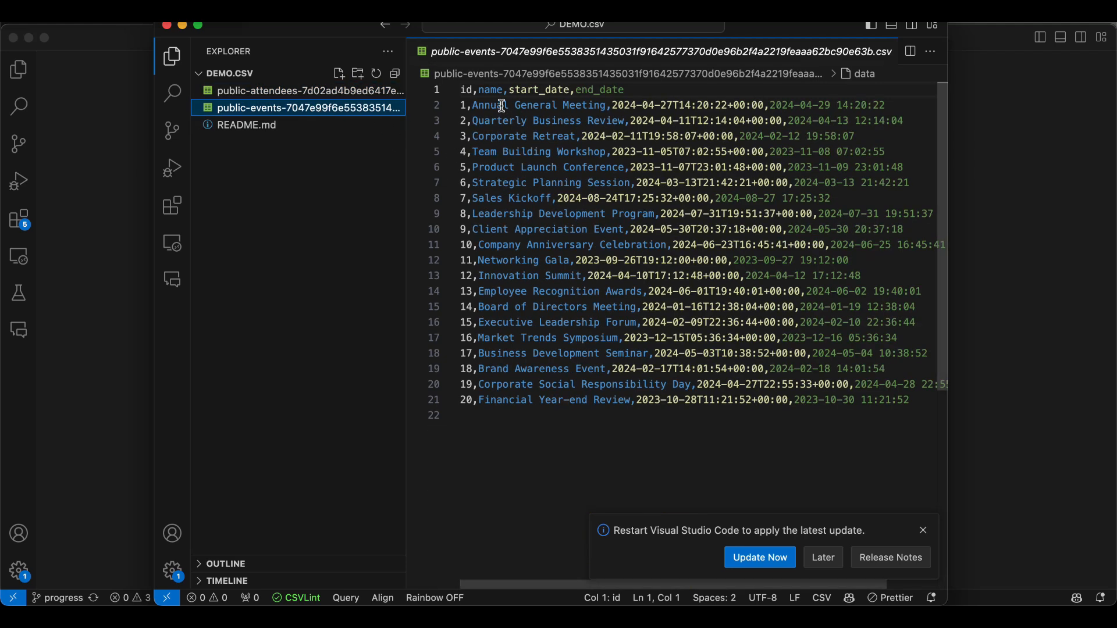